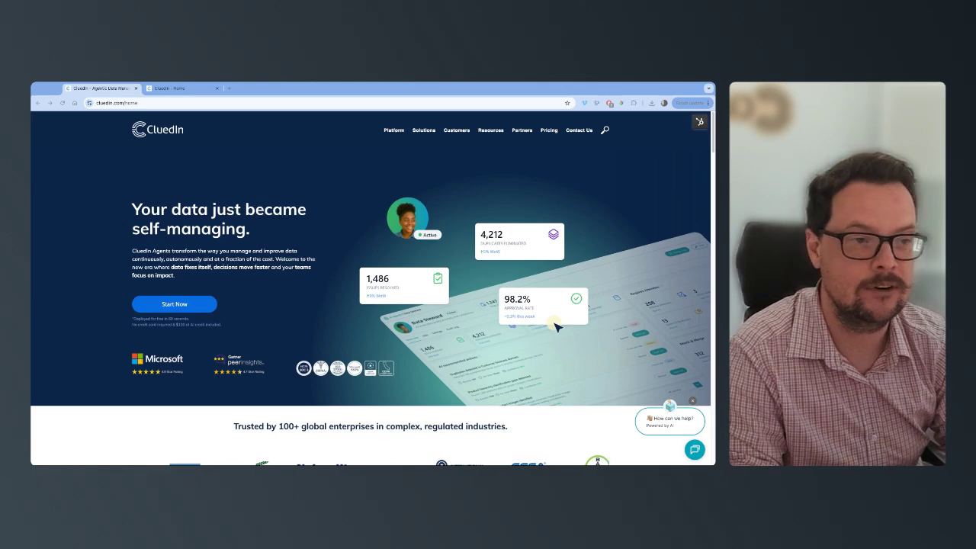
# Step: Import companies_with_missing_values.csv from files into a new group named "To Fix" on the CluedIn platform
pyautogui.click(176, 88)
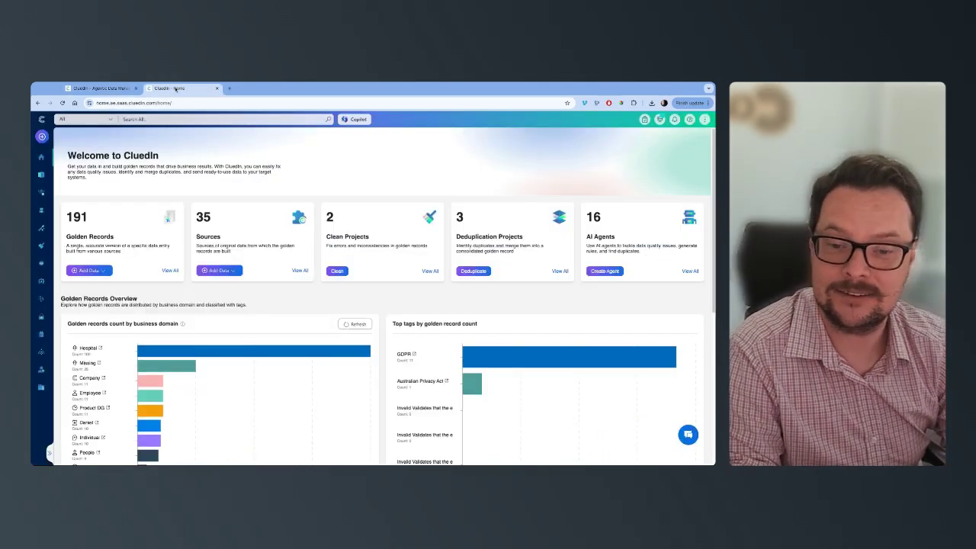
pyautogui.click(88, 271)
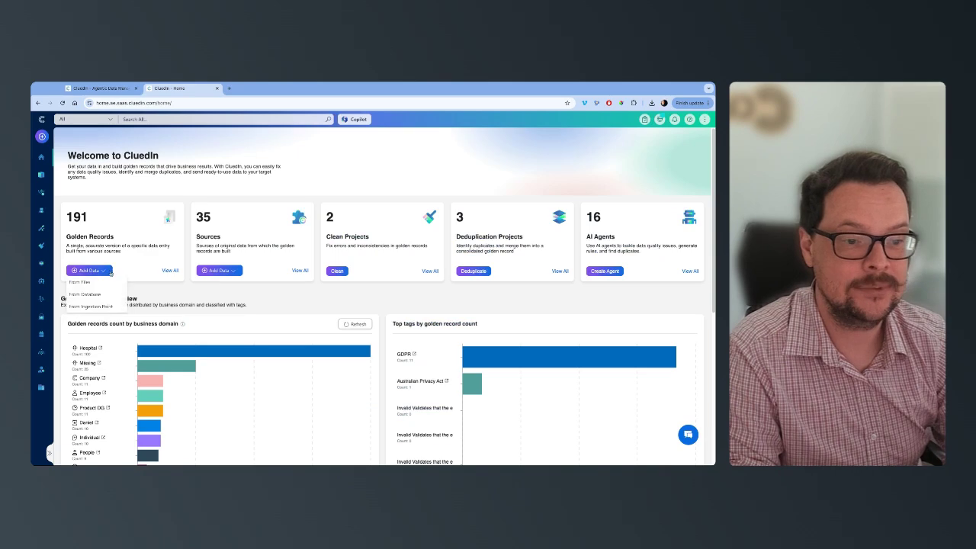
pyautogui.click(89, 295)
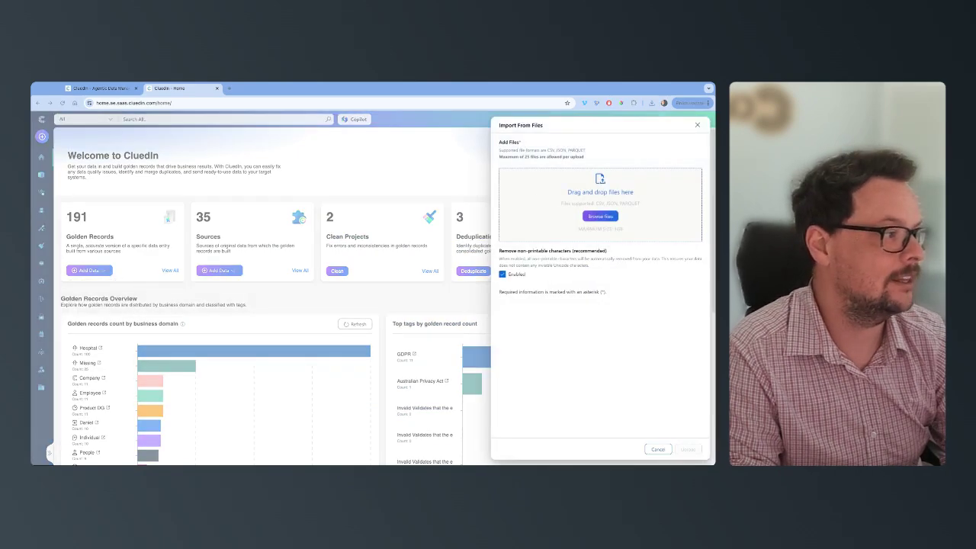
pyautogui.click(571, 307)
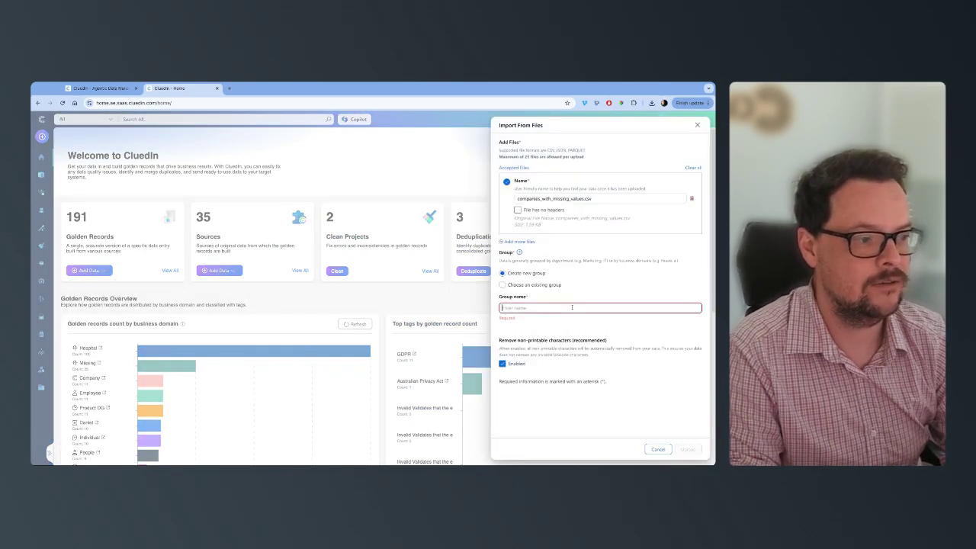
pyautogui.write('To Fix')
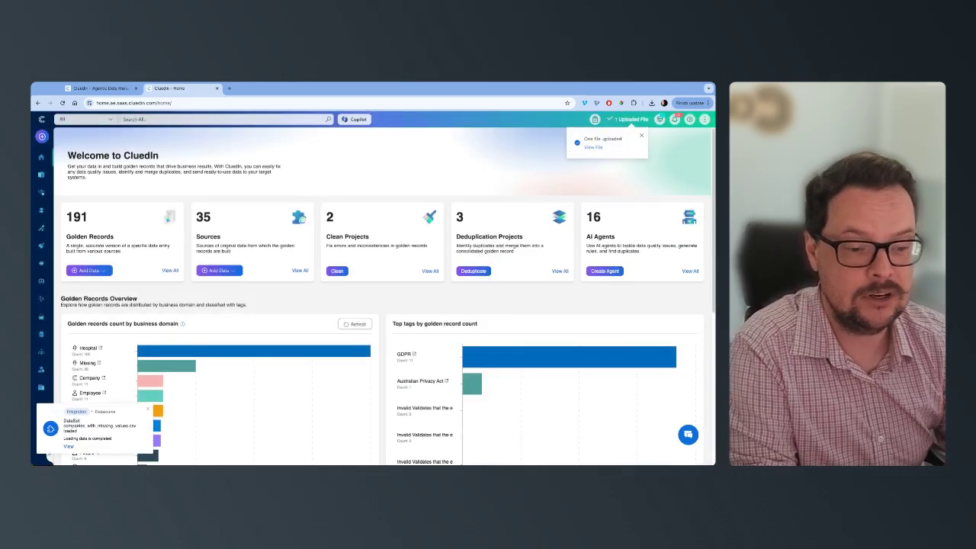
# Step: Open the uploaded data set and start an auto mapping for it with a new business domain named Customer
pyautogui.click(68, 449)
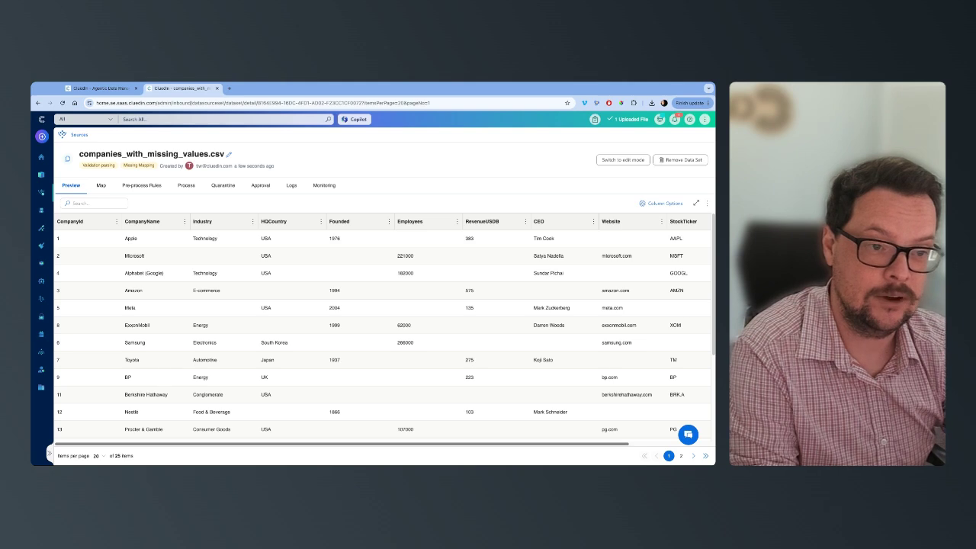
pyautogui.click(100, 185)
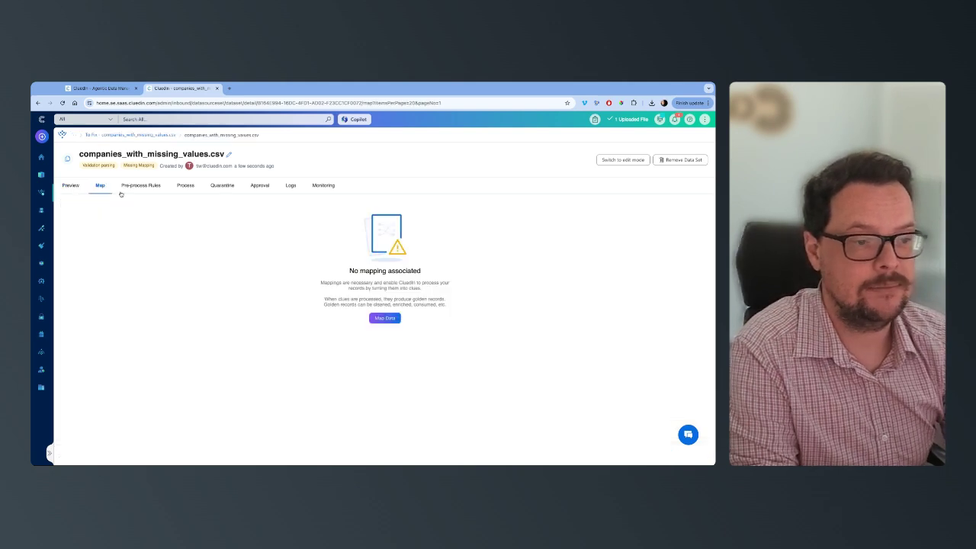
pyautogui.click(385, 318)
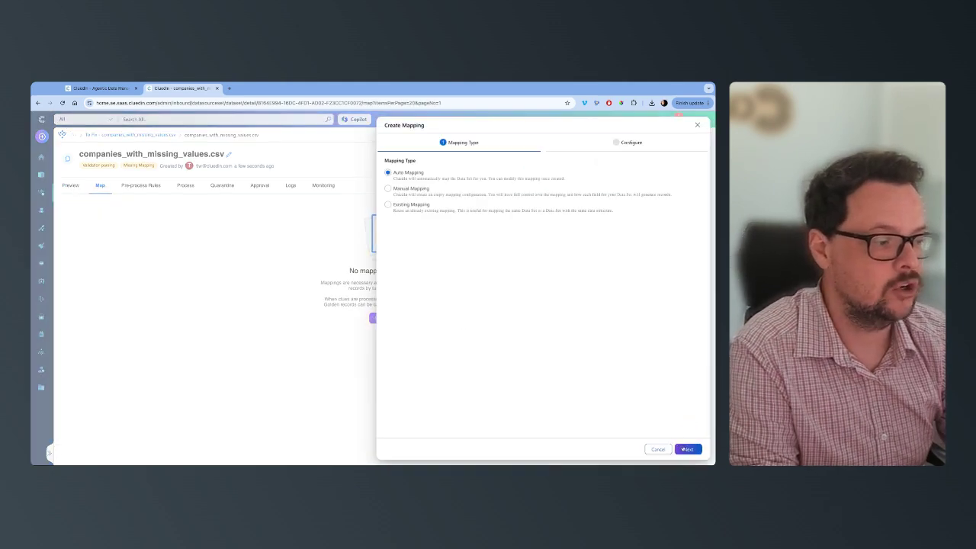
pyautogui.click(684, 449)
pyautogui.click(426, 178)
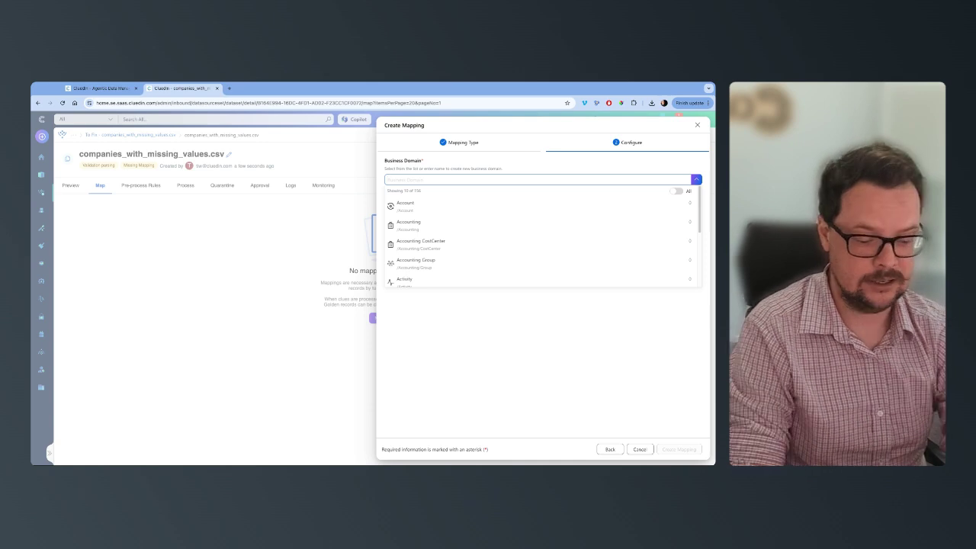
pyautogui.write('Customer')
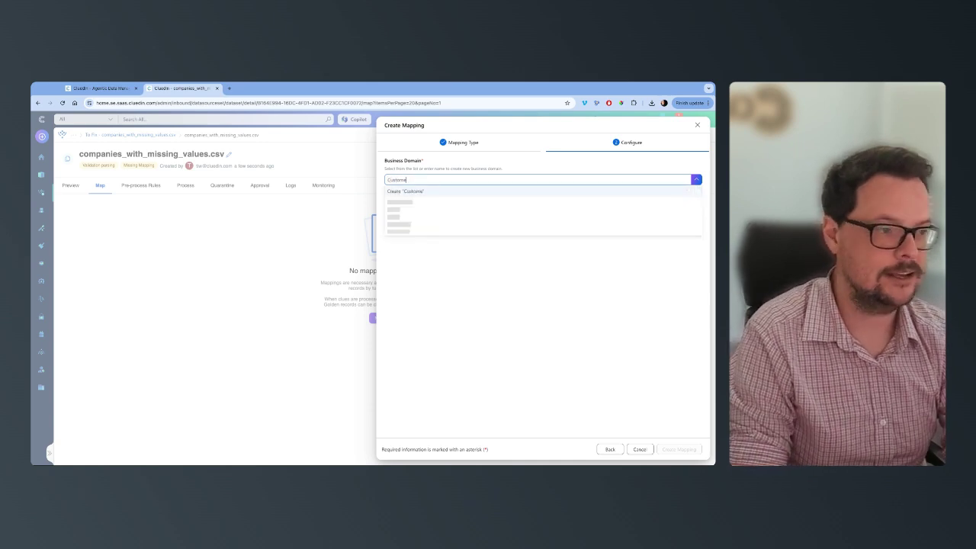
pyautogui.click(439, 192)
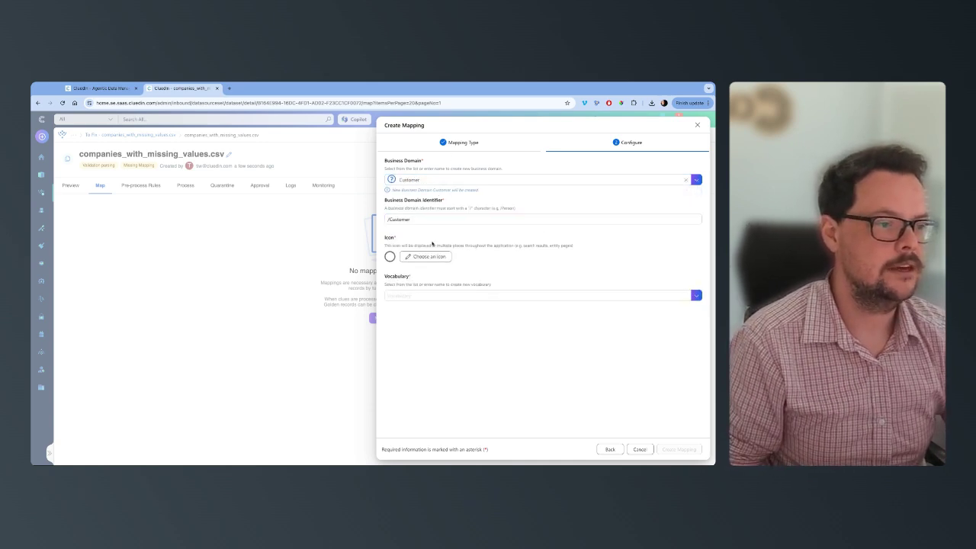
# Step: Give the Customer domain an icon and a new vocabulary named Customer to create the mapping
pyautogui.click(423, 257)
pyautogui.click(355, 328)
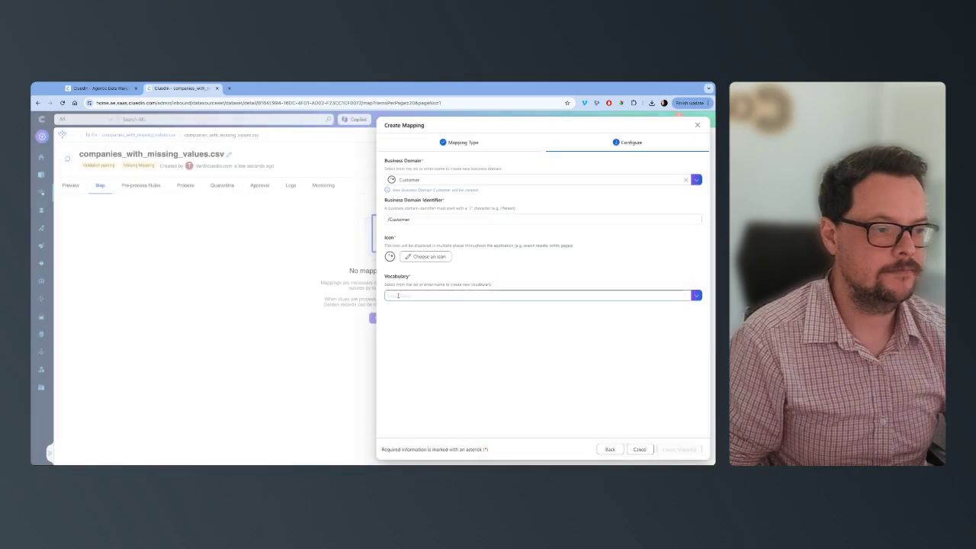
pyautogui.click(398, 295)
pyautogui.write('Customer')
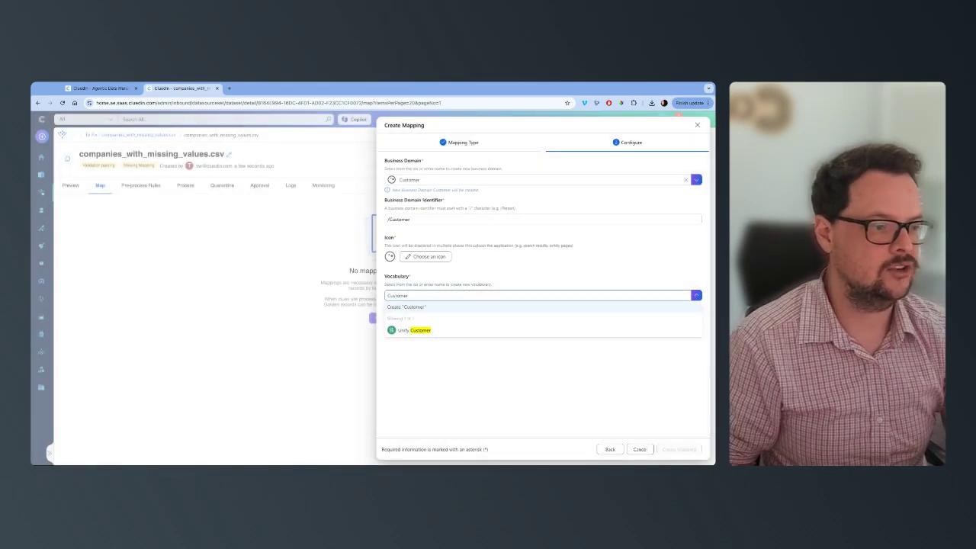
pyautogui.click(405, 307)
pyautogui.click(679, 450)
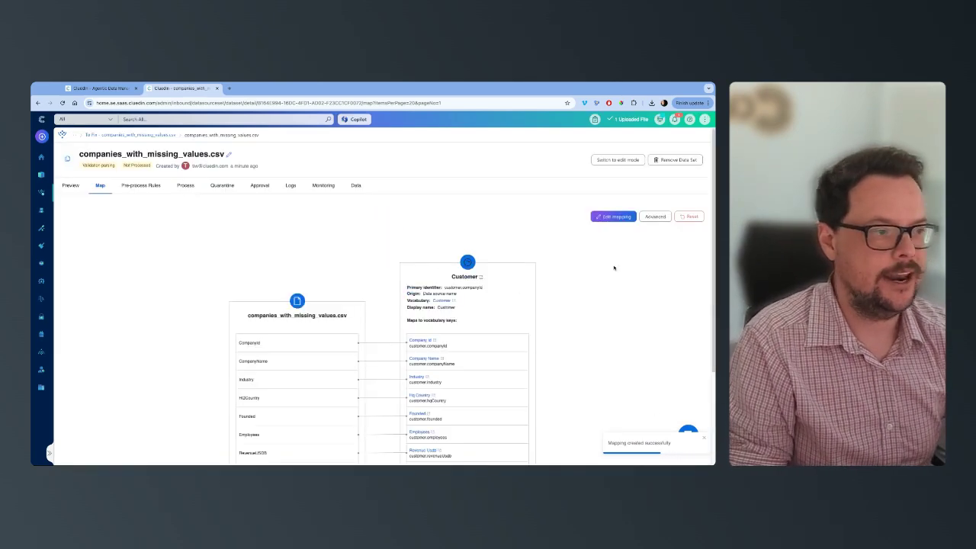
# Step: Review the mapping's entity name and primary identifier, and complete the mapping edit
pyautogui.click(613, 217)
pyautogui.click(369, 205)
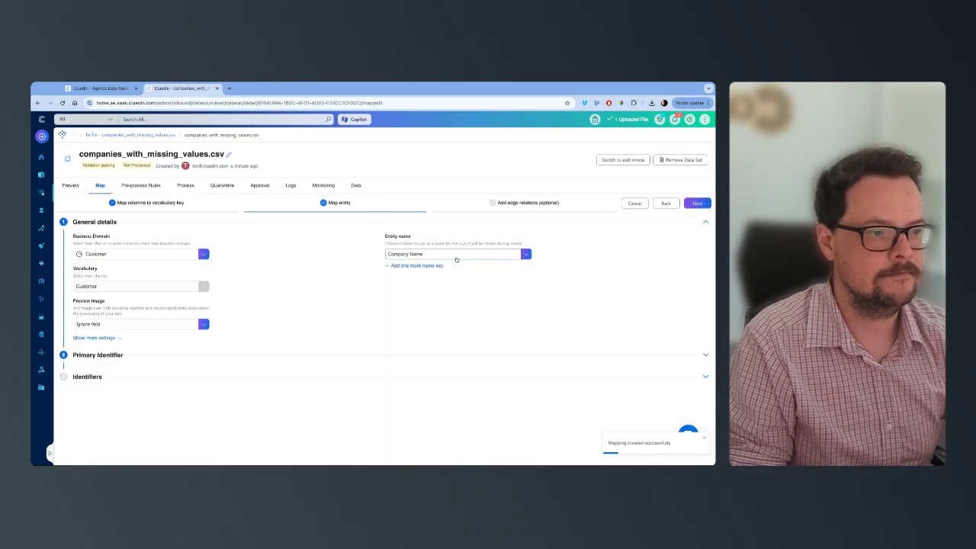
pyautogui.click(127, 355)
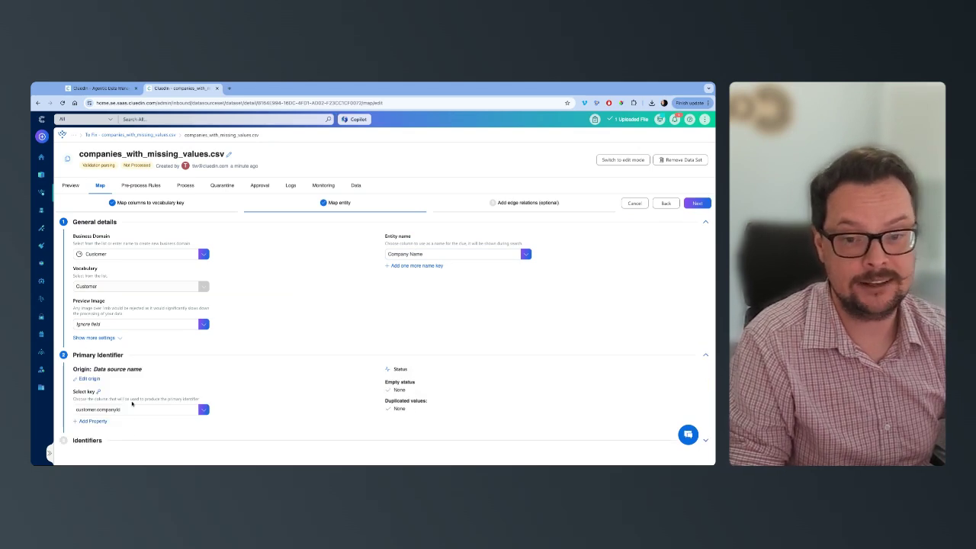
pyautogui.click(701, 204)
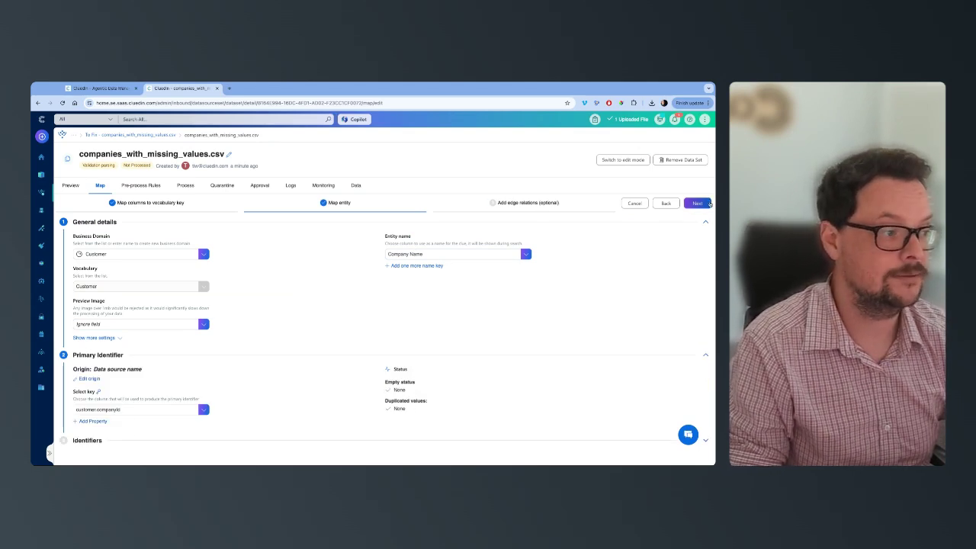
pyautogui.click(697, 203)
# Step: Process the data set's records into CluedIn with quarantine purged before processing
pyautogui.click(185, 186)
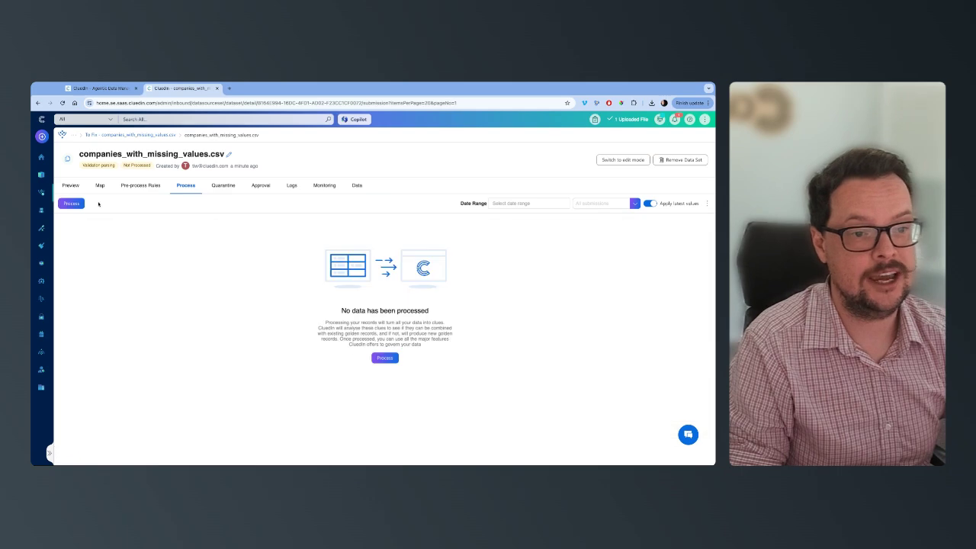
pyautogui.click(72, 203)
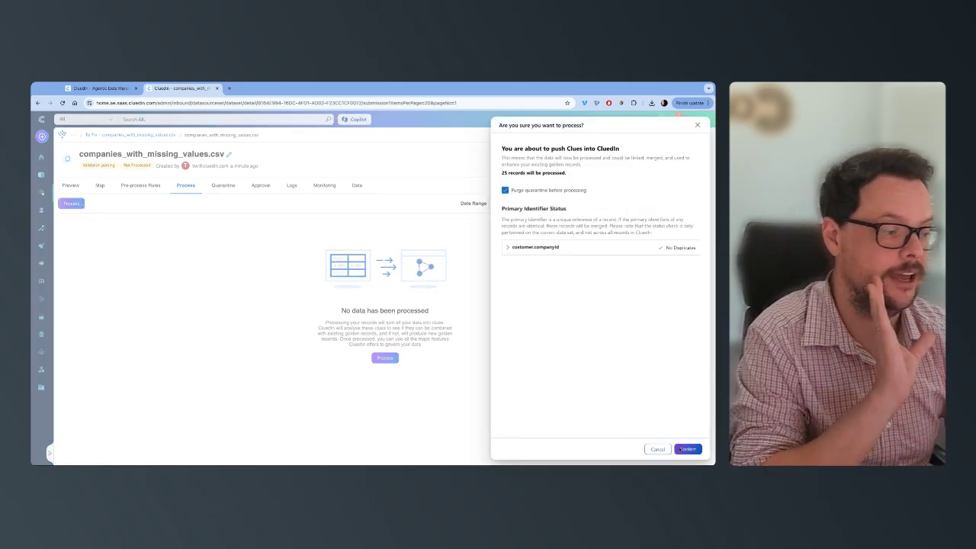
pyautogui.click(684, 449)
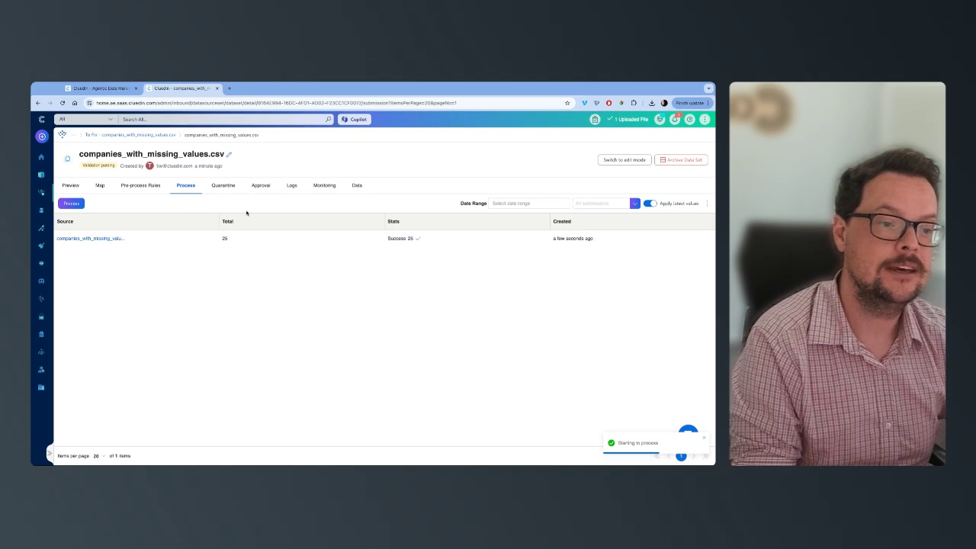
# Step: Create a new AI agent named "Customer Data Enricher"
pyautogui.click(42, 209)
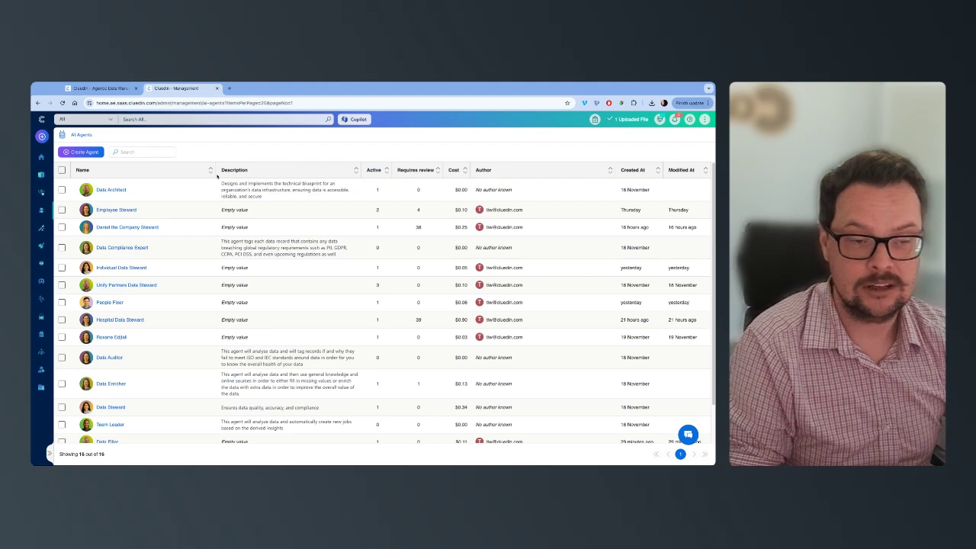
pyautogui.click(90, 153)
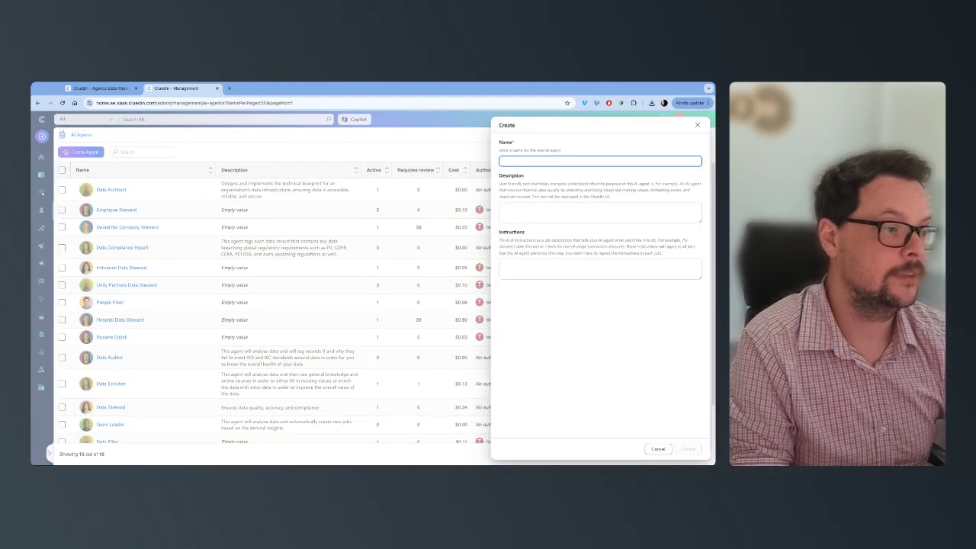
pyautogui.write('Customer')
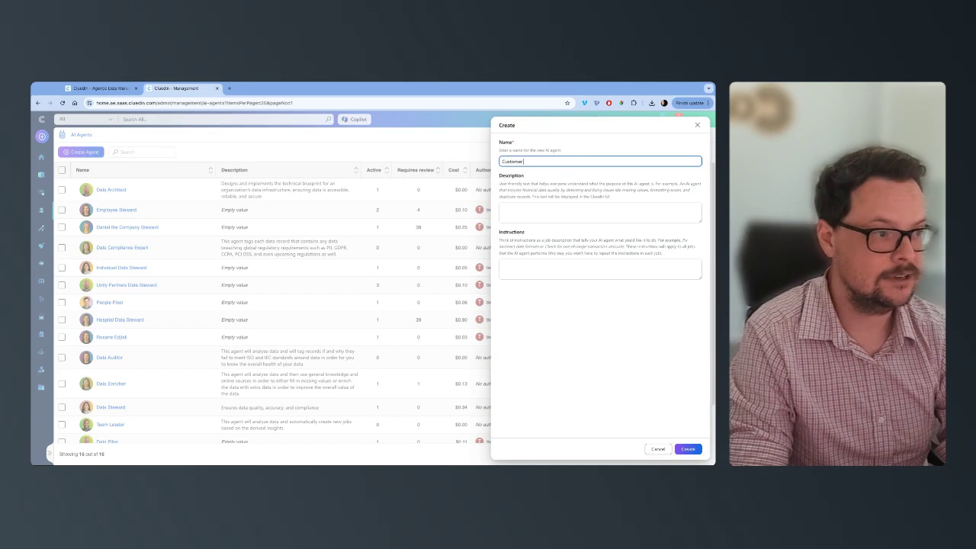
pyautogui.write(' Data Enricher')
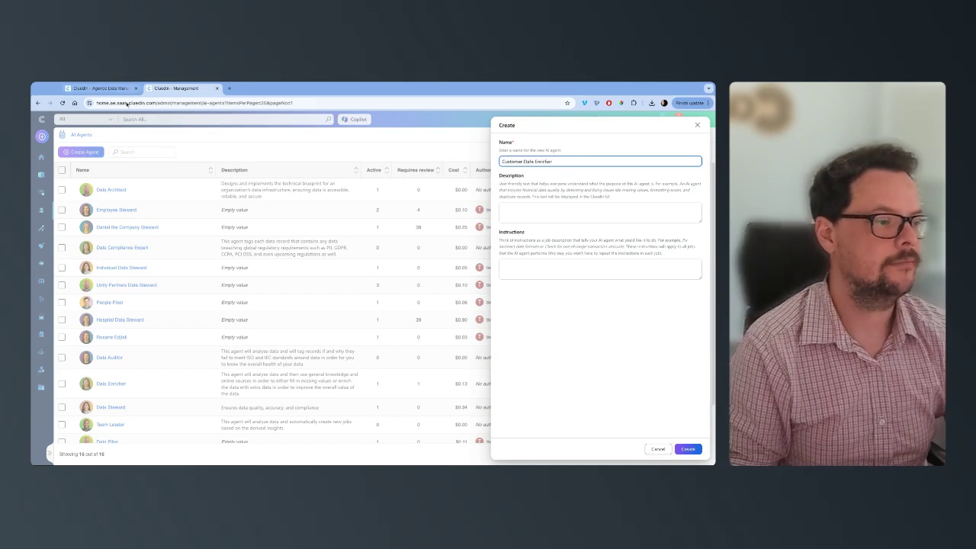
pyautogui.click(689, 449)
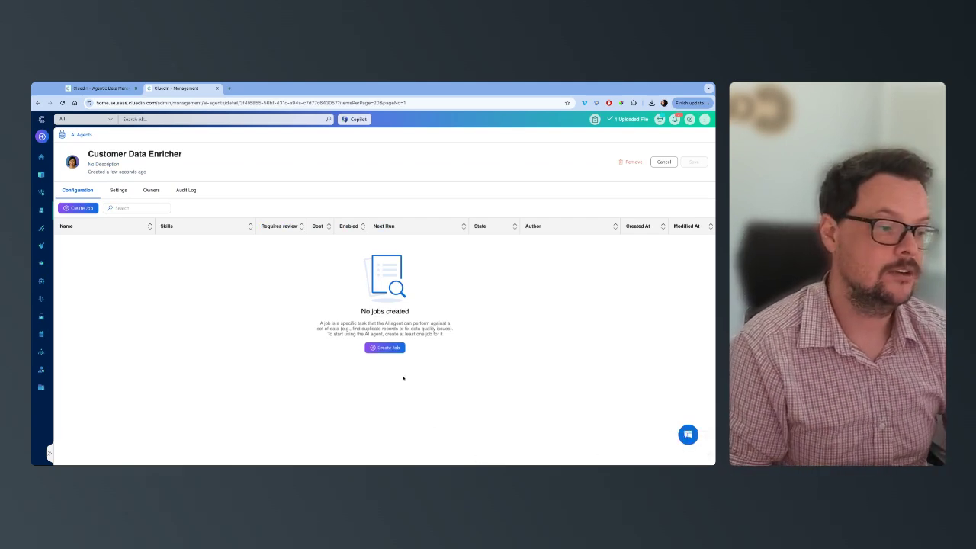
# Step: Create a job named "Fill in the missing values in our customer data" for the agent, using the CluedIn - High Accuracy endpoint
pyautogui.click(396, 350)
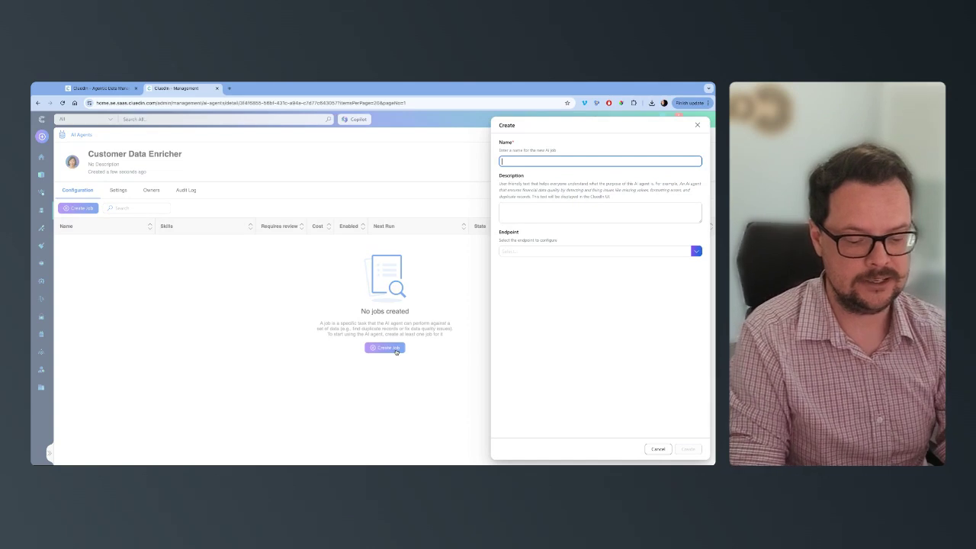
pyautogui.write('Fill in the')
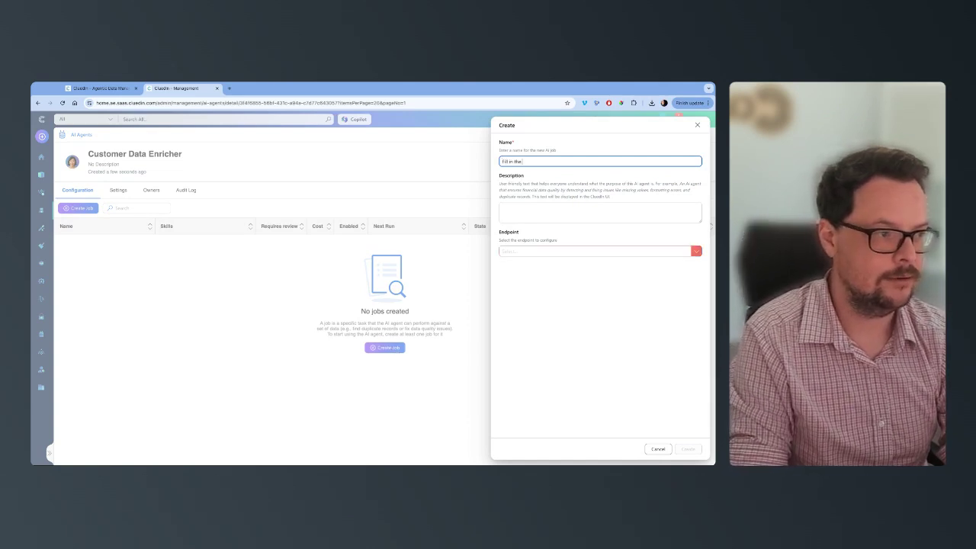
pyautogui.write(' missing values in')
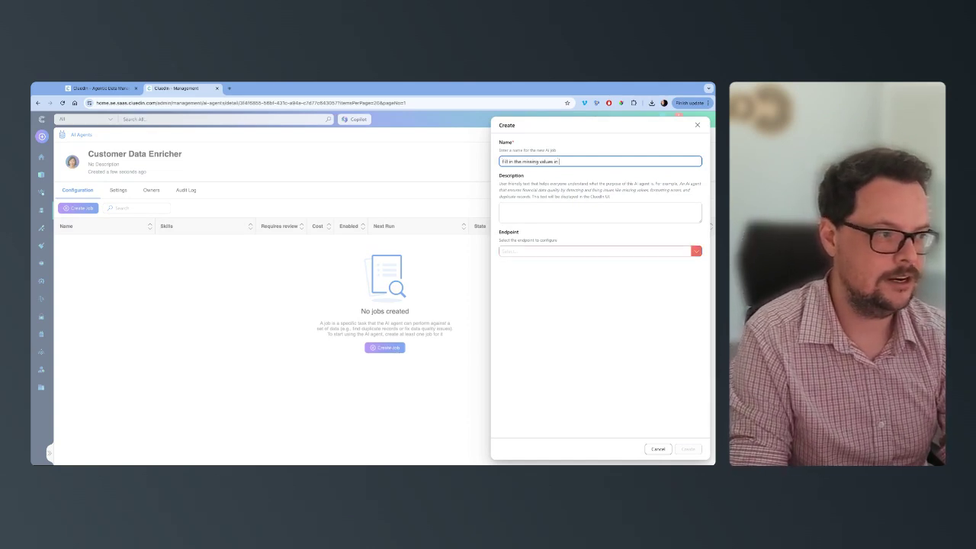
pyautogui.write(' our customer data')
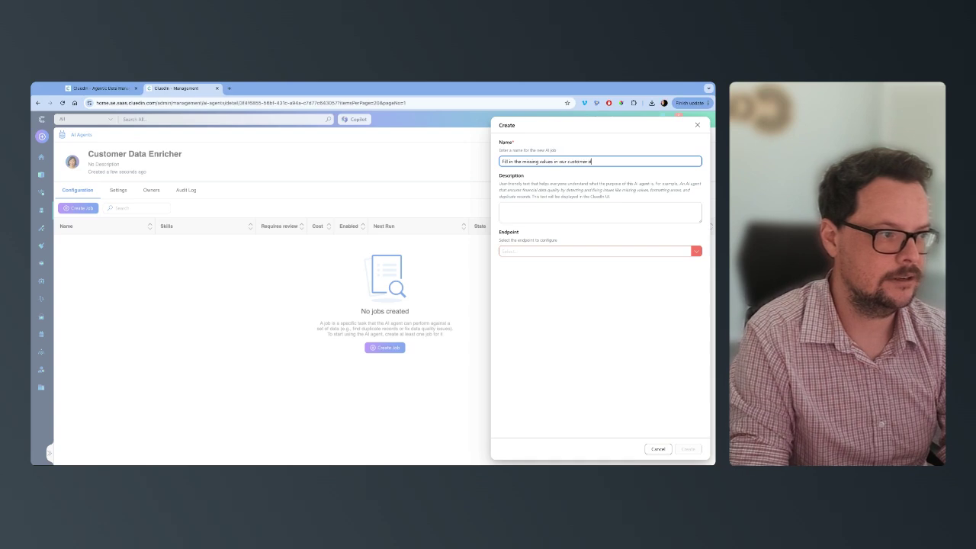
pyautogui.click(623, 252)
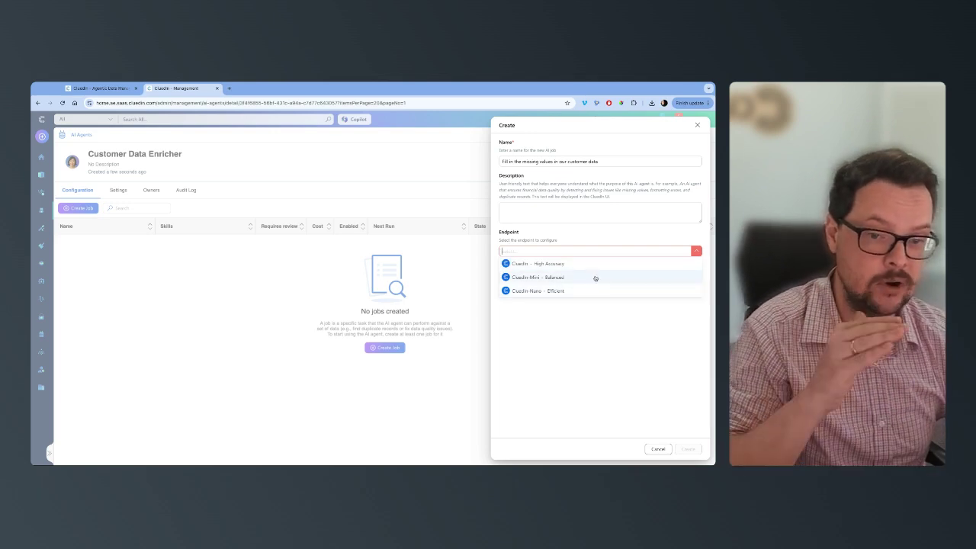
pyautogui.click(589, 263)
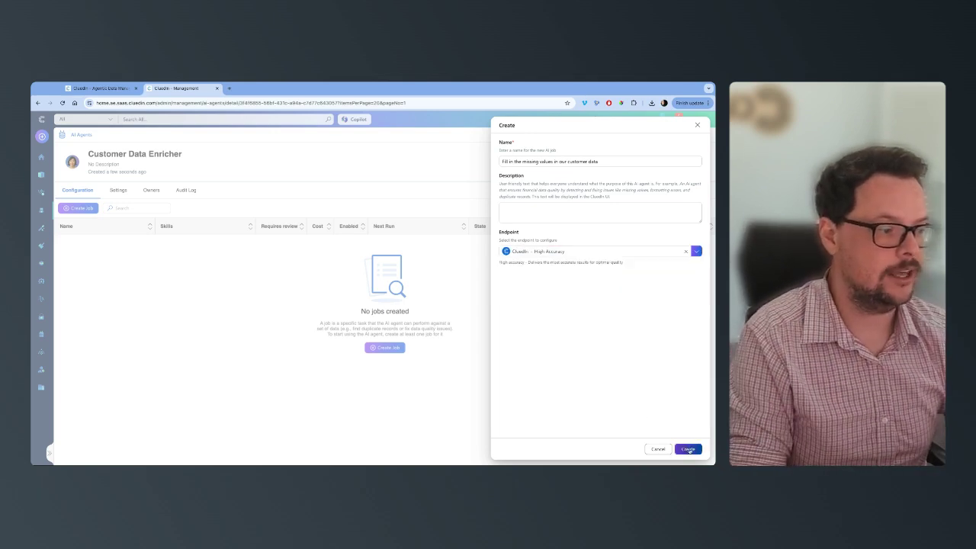
pyautogui.click(685, 449)
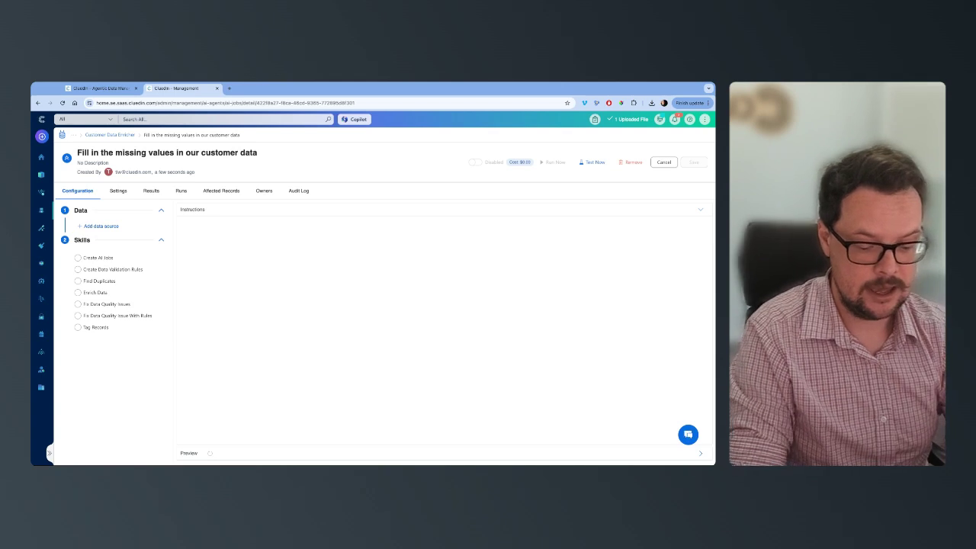
# Step: Begin the job's instructions with "Can you fill in all the missing values that you see in this data."
pyautogui.write('Can you fill in')
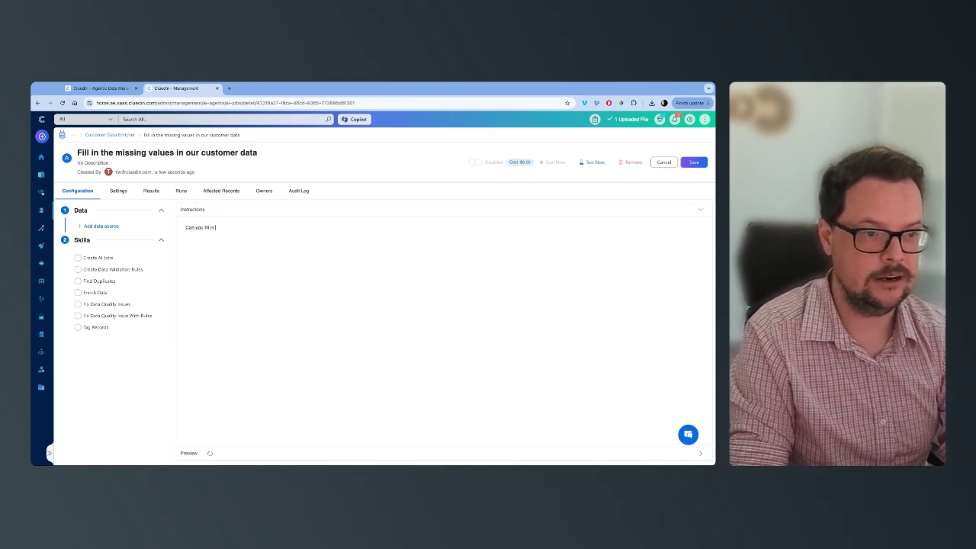
pyautogui.write(' all the missing values')
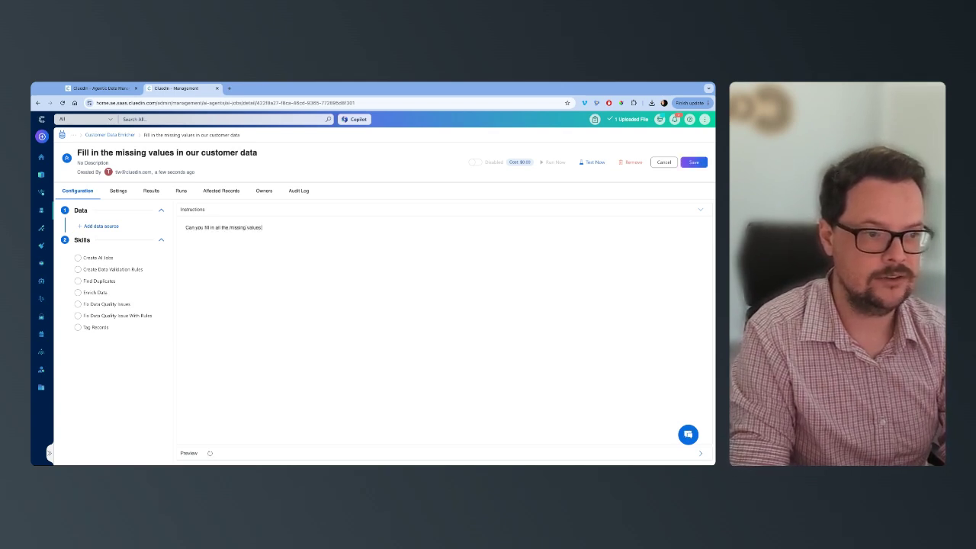
pyautogui.write(' that you see in this data.')
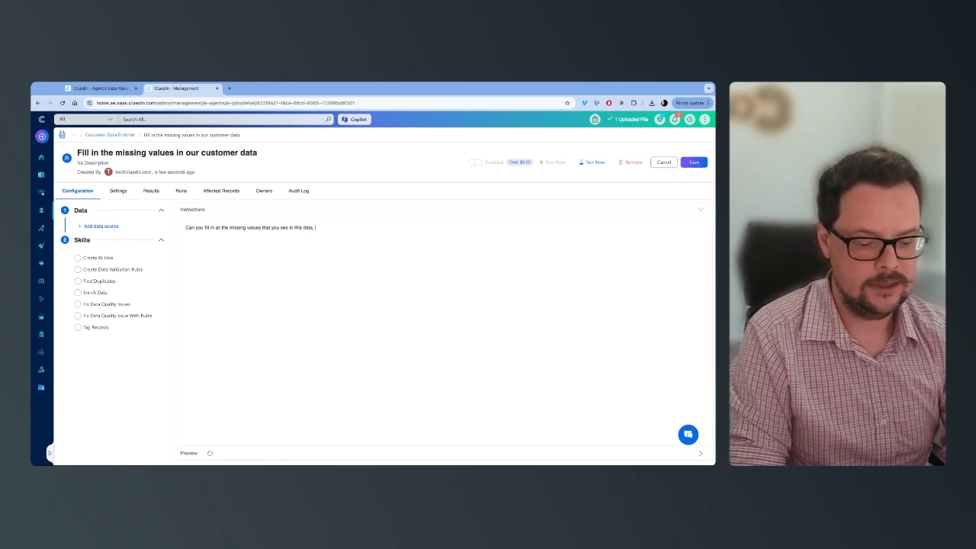
pyautogui.write(' You can also')
# Step: Add the sentence "You can use your general knowledge to do this" to the job's instructions, correcting the mistyped "You"
pyautogui.press('super+a')
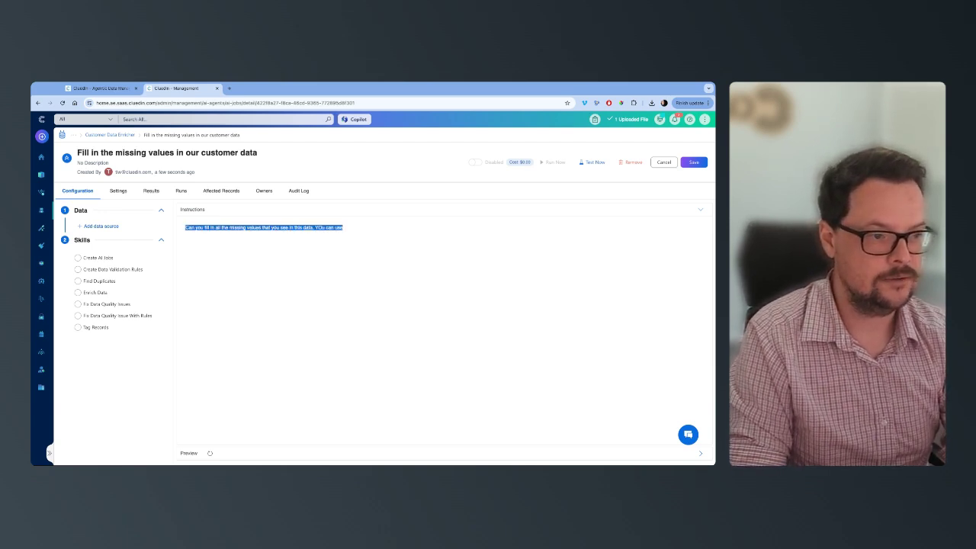
pyautogui.press('BackSpace')
pyautogui.press('super+z')
pyautogui.press('Right')
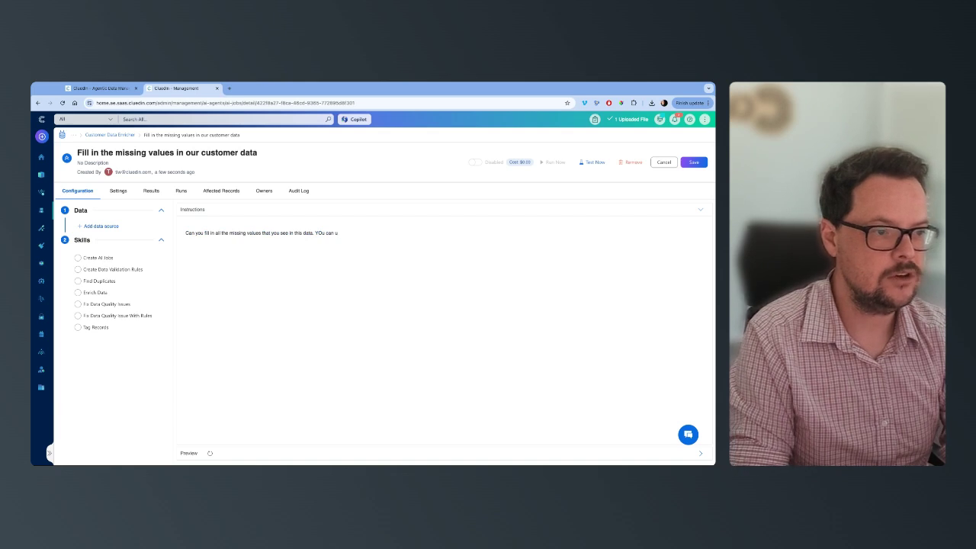
pyautogui.press('BackSpace')
pyautogui.press('BackSpace')
pyautogui.press('BackSpace')
pyautogui.press('BackSpace')
pyautogui.write('out use')
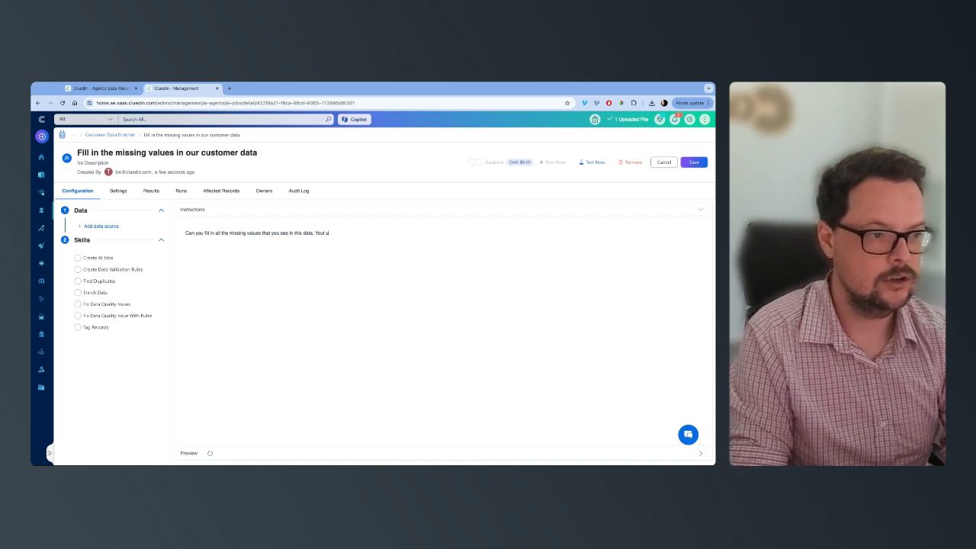
pyautogui.press('BackSpace')
pyautogui.write('can u')
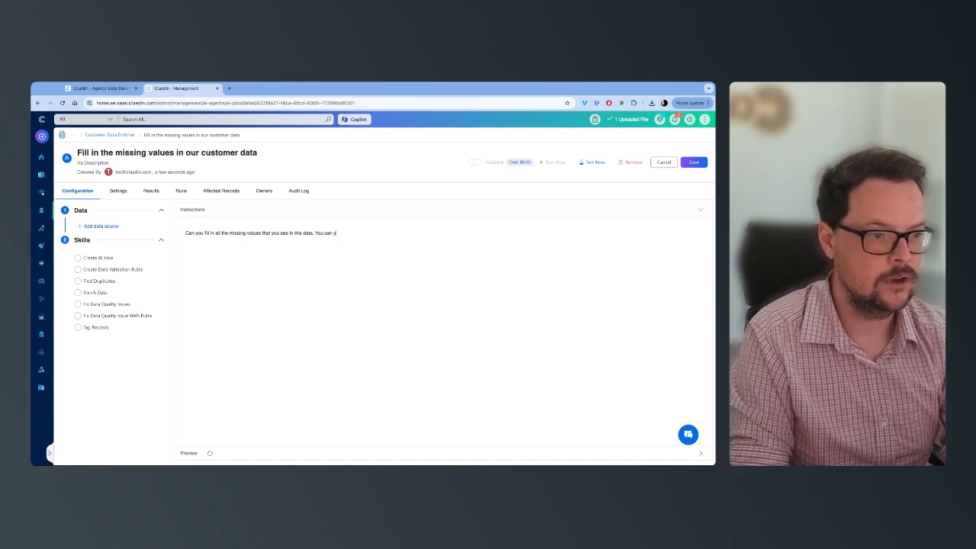
pyautogui.write('se your general k')
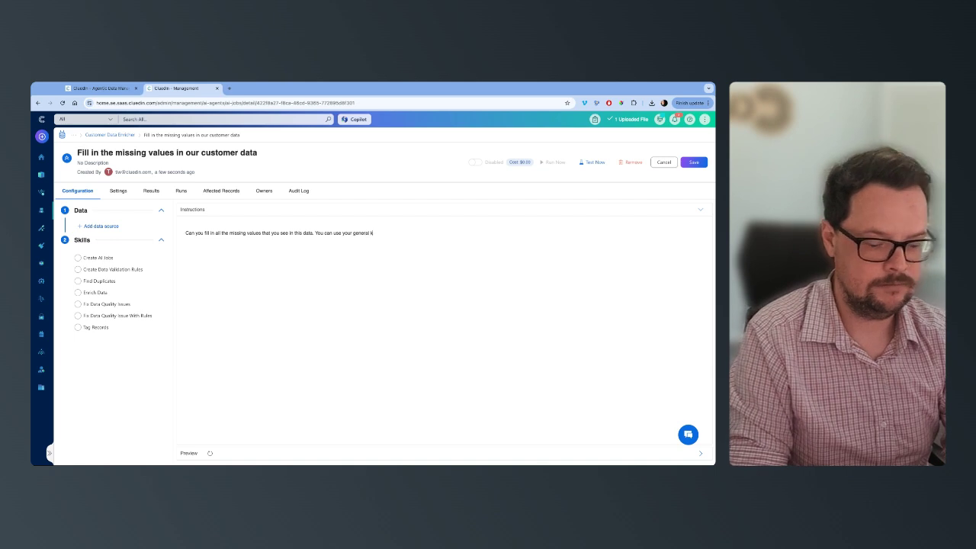
pyautogui.write('nowle')
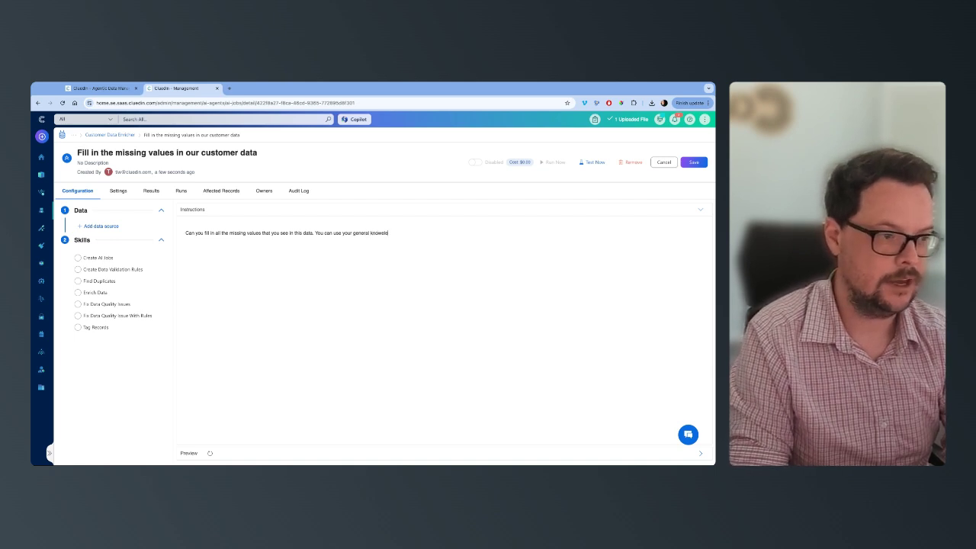
pyautogui.write('ledge to do this')
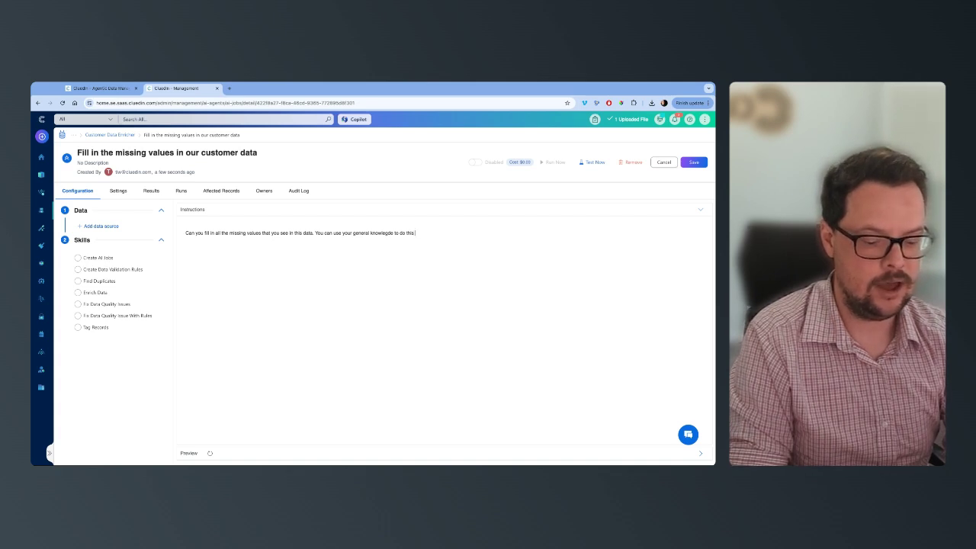
pyautogui.write('. You can ')
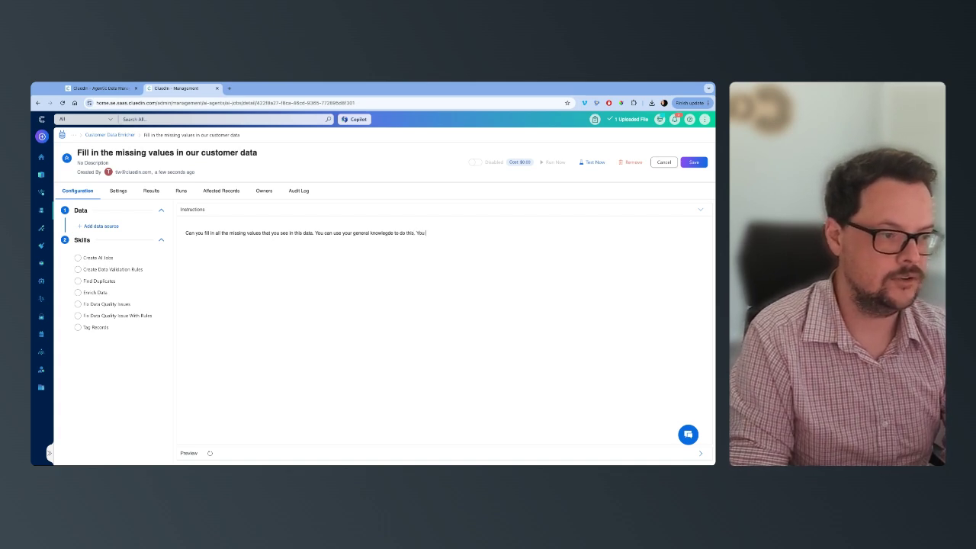
pyautogui.write('use the co')
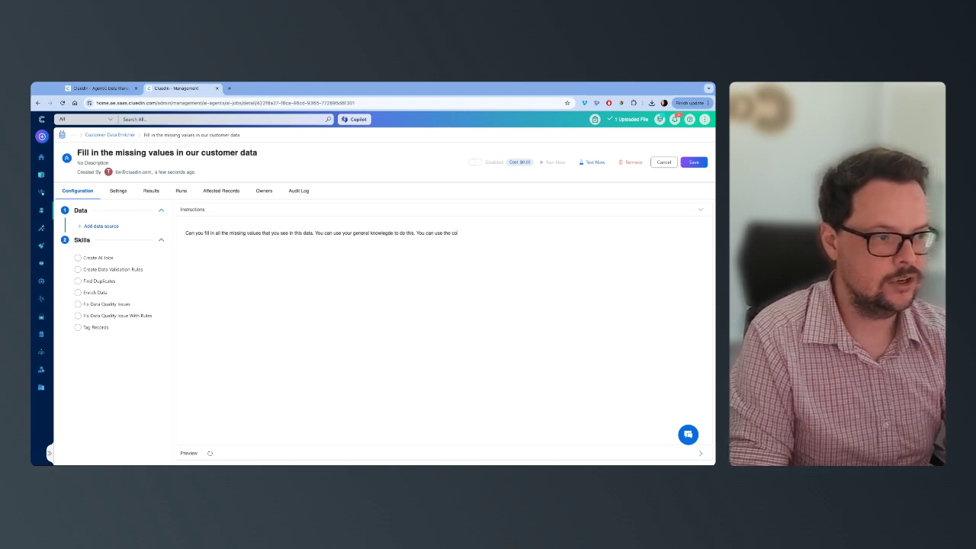
pyautogui.press('BackSpace')
pyautogui.press('BackSpace')
# Step: Finish the instructions with "You can use the surrounding data for each row to help impute the values as well."
pyautogui.write('data')
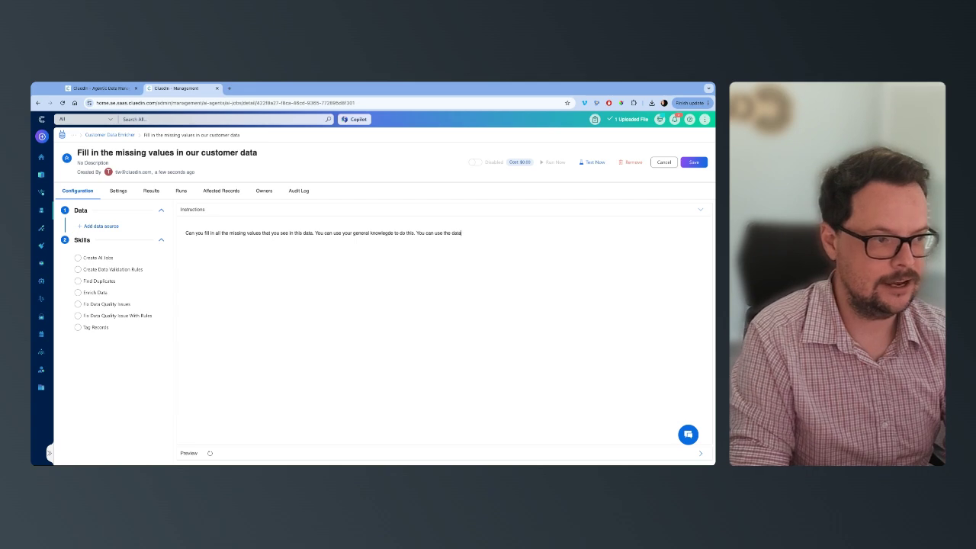
pyautogui.write(' in the ')
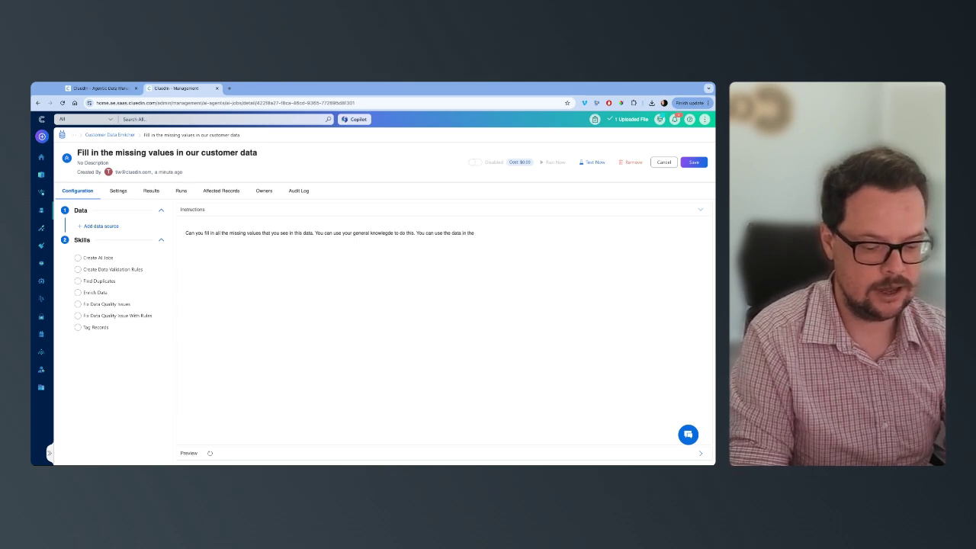
pyautogui.write('column')
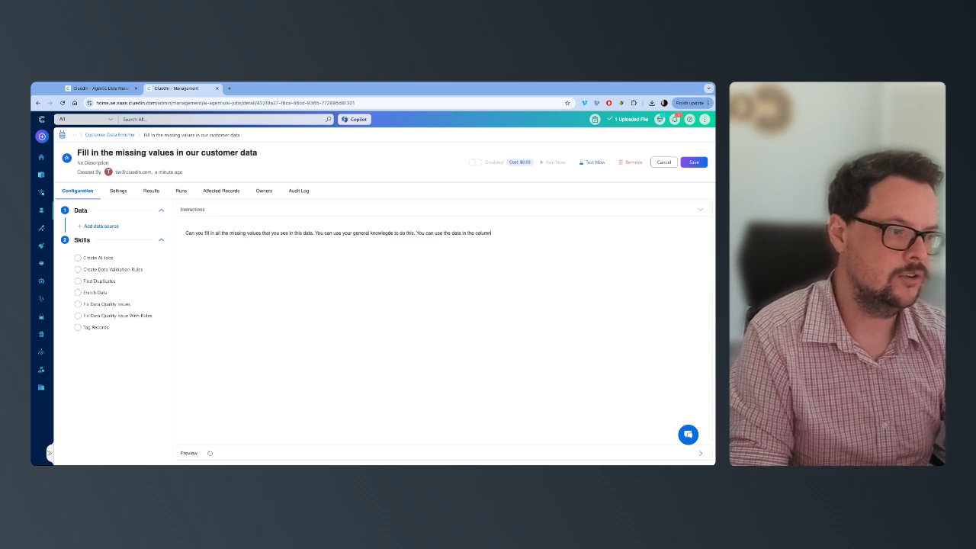
pyautogui.press('BackSpace')
pyautogui.press('BackSpace')
pyautogui.press('BackSpace')
pyautogui.press('BackSpace')
pyautogui.press('BackSpace')
pyautogui.press('BackSpace')
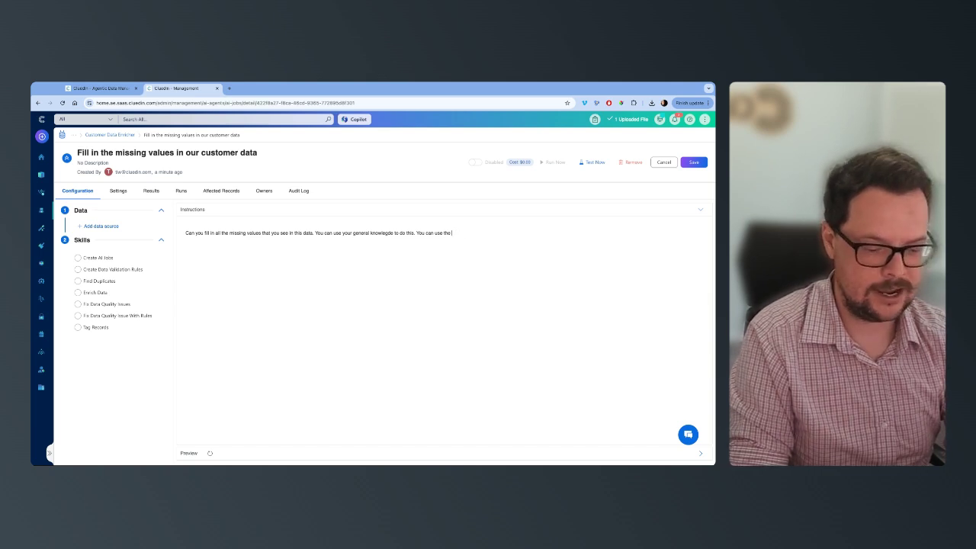
pyautogui.write('data ')
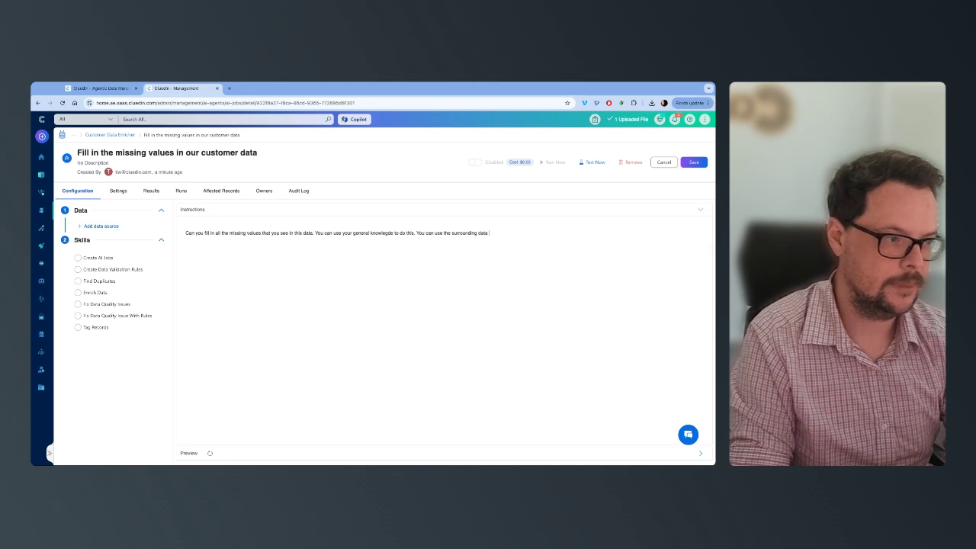
pyautogui.write('for each row to hel')
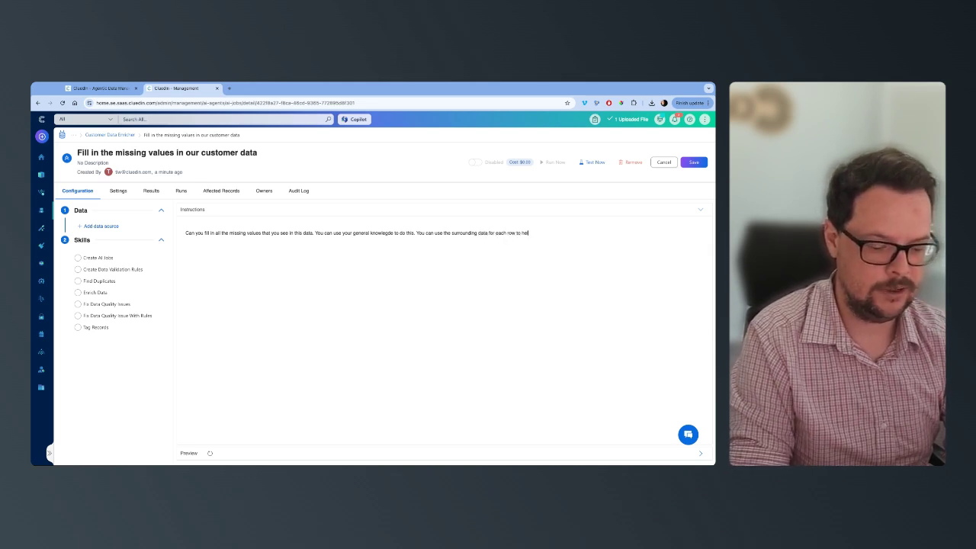
pyautogui.write('p impute the')
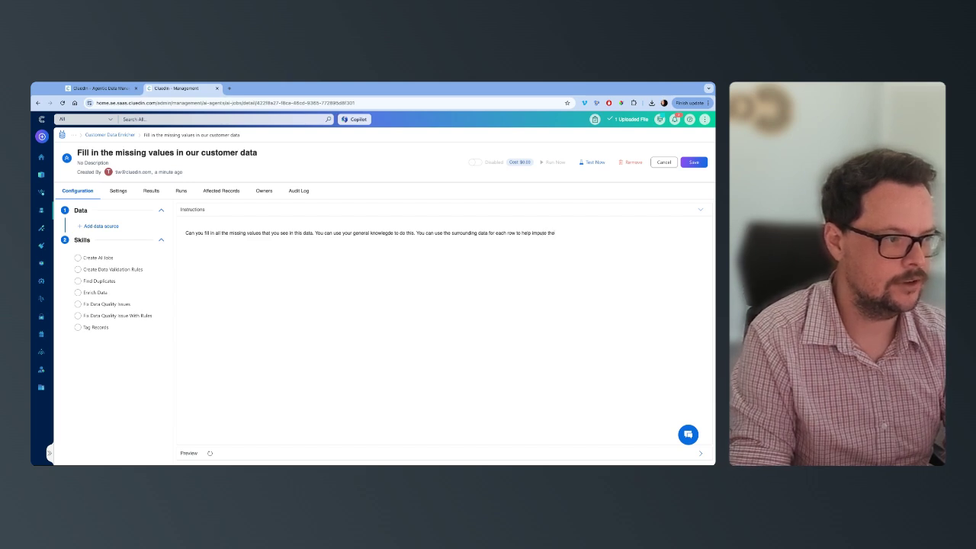
pyautogui.write(' values as well.')
pyautogui.press('Return')
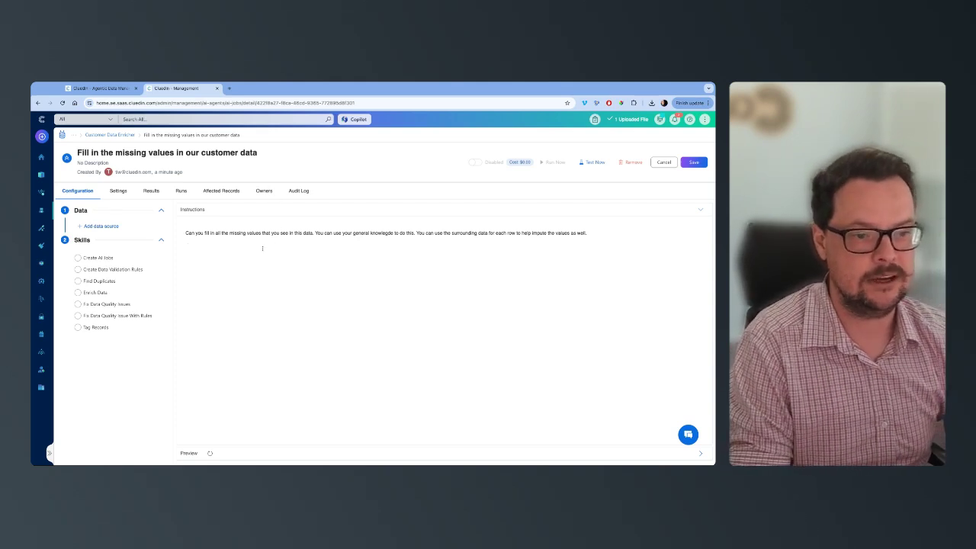
# Step: Give the job the Enrich Data skill and start a new data source named "Customer"
pyautogui.click(95, 294)
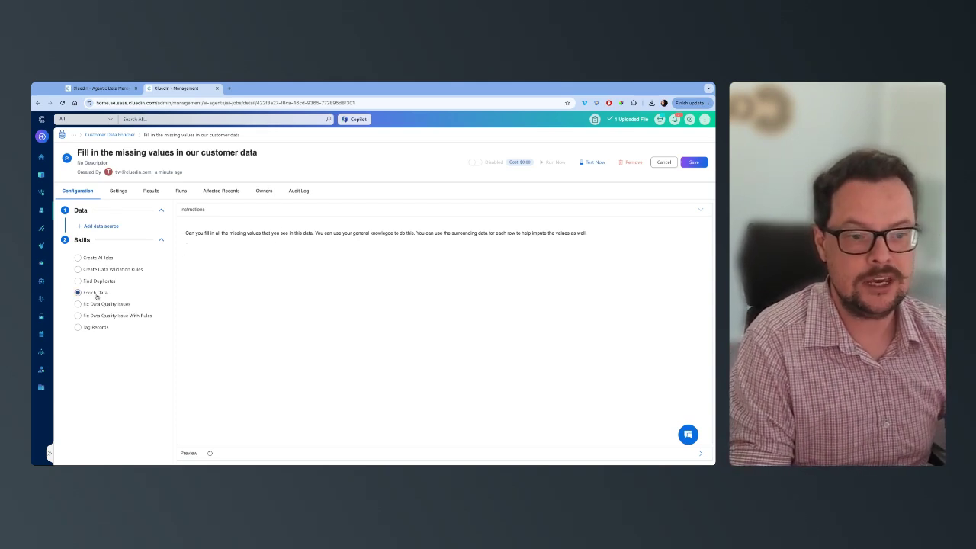
pyautogui.click(102, 227)
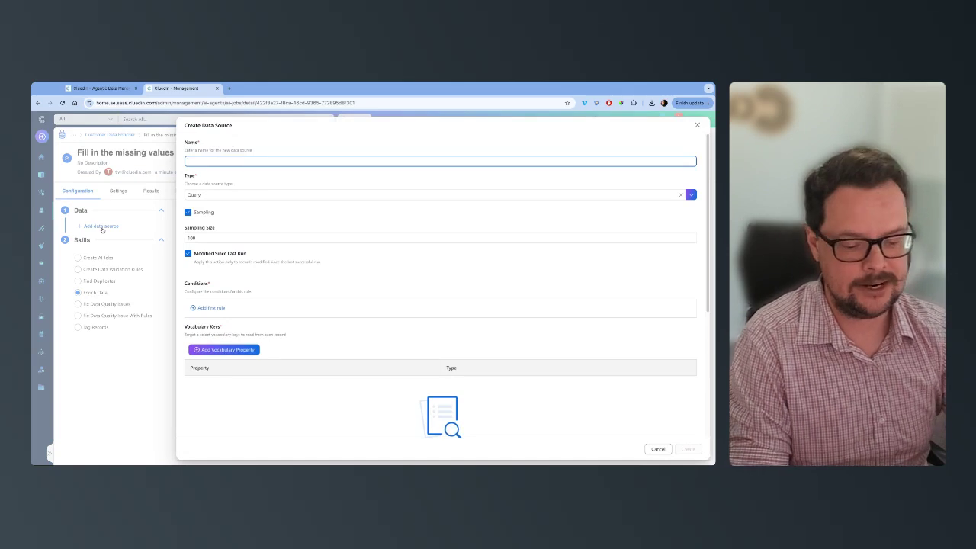
pyautogui.write('Customer')
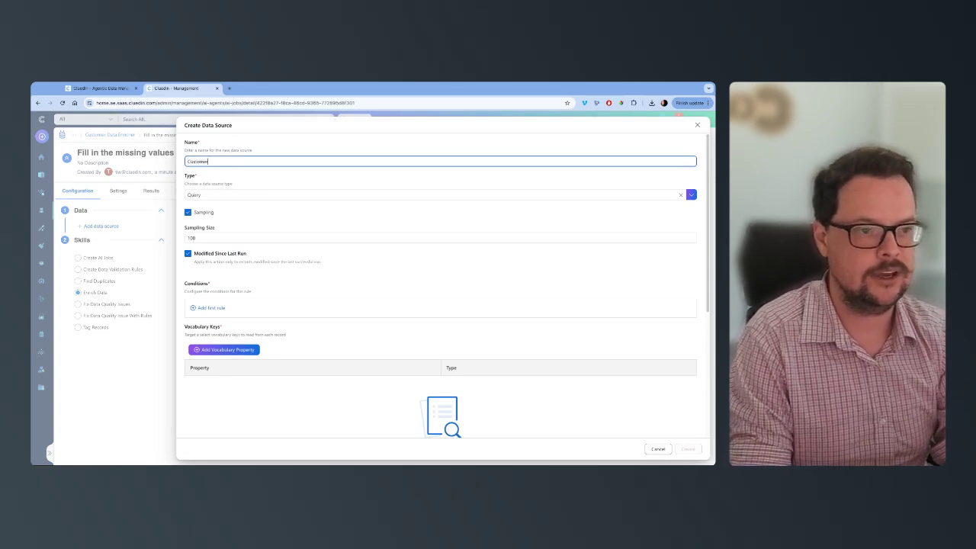
# Step: Add a condition to the data source so that the Business Domain property equals Customer
pyautogui.click(213, 305)
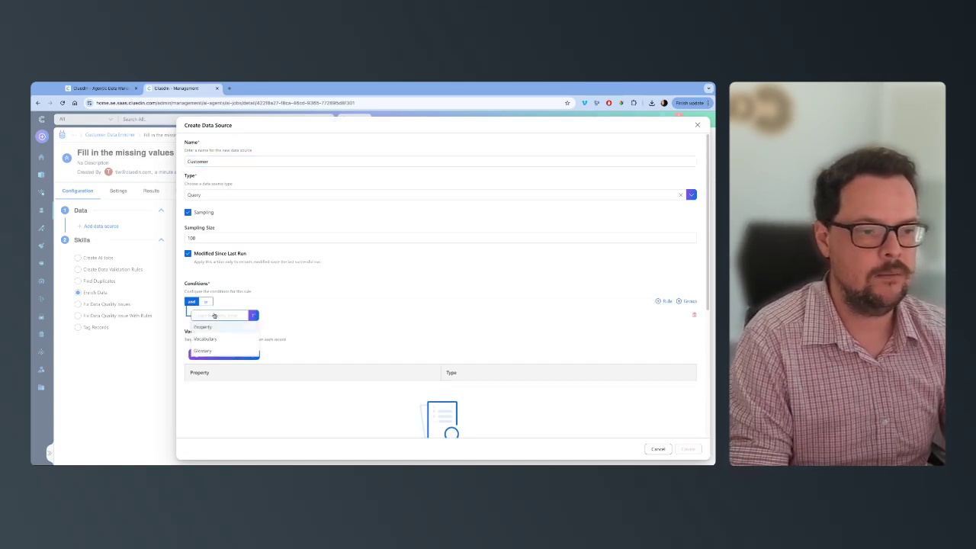
pyautogui.click(215, 330)
pyautogui.click(285, 315)
pyautogui.click(281, 375)
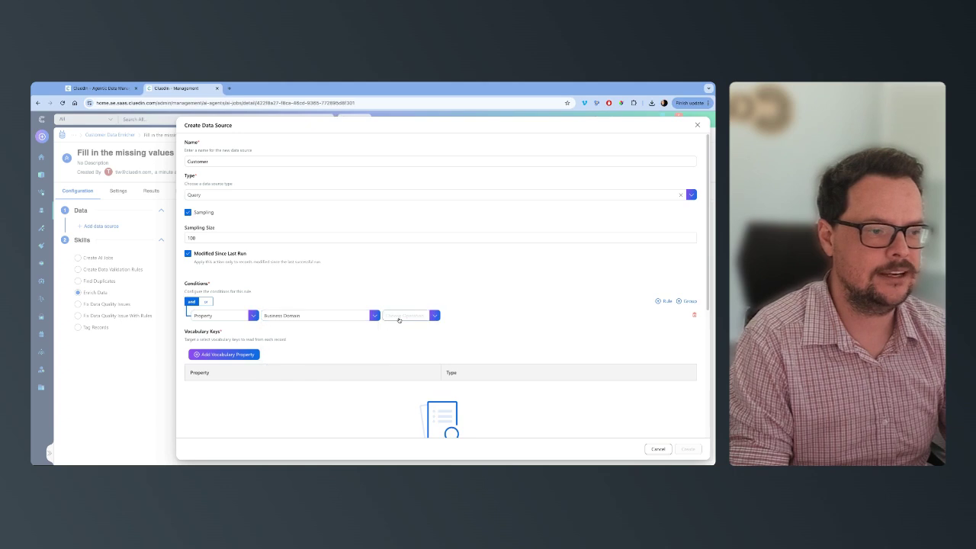
pyautogui.click(404, 317)
pyautogui.click(396, 362)
pyautogui.click(255, 342)
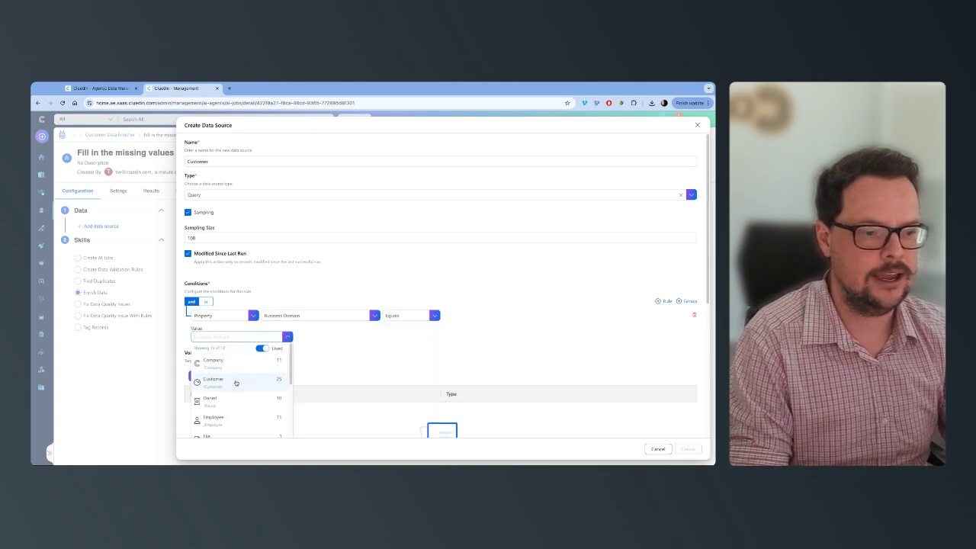
pyautogui.click(237, 378)
# Step: Include all the Customer vocabulary keys in the data source and create it
pyautogui.click(237, 376)
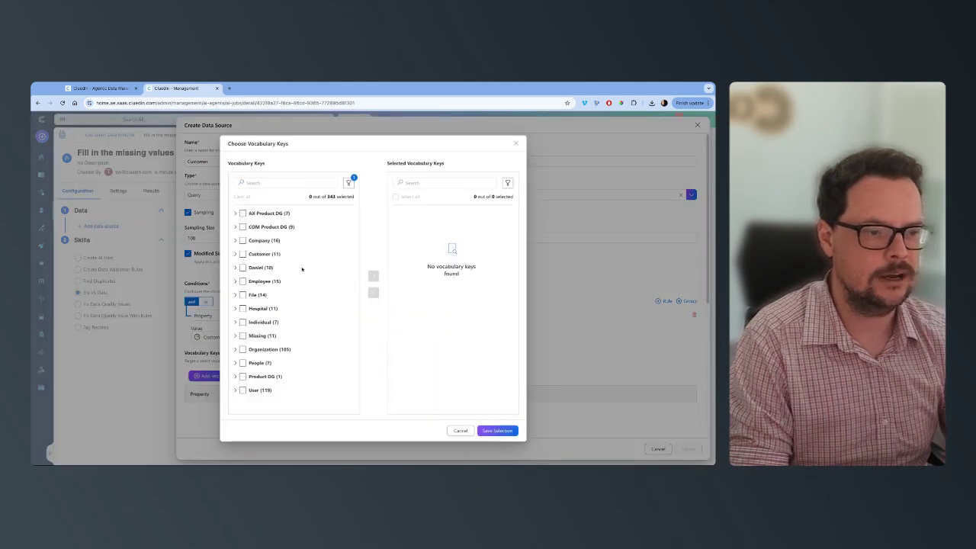
pyautogui.click(242, 254)
pyautogui.click(373, 276)
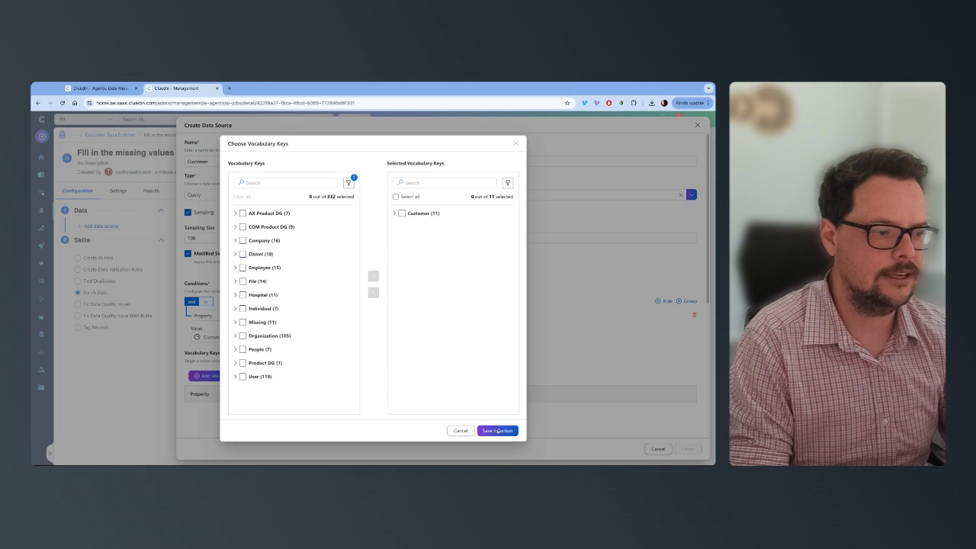
pyautogui.click(497, 431)
pyautogui.click(689, 449)
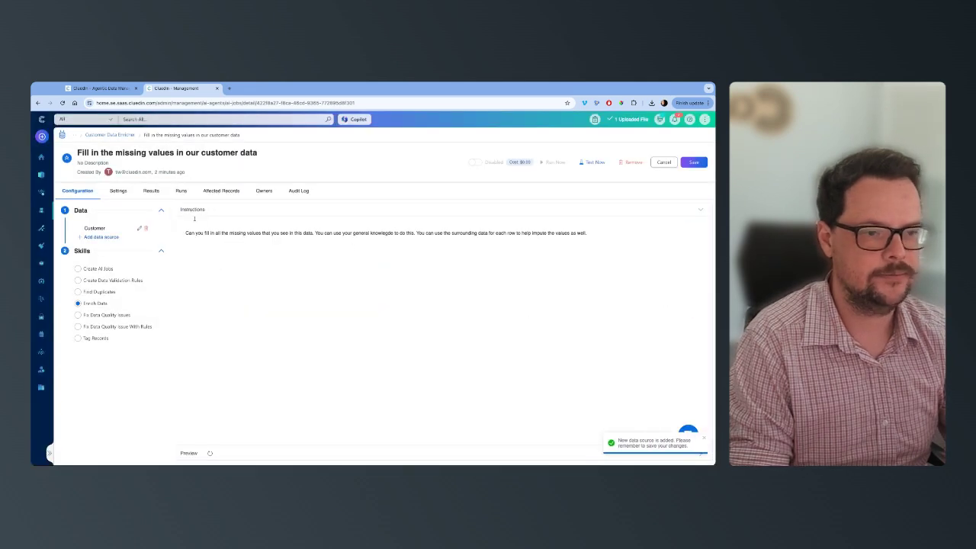
# Step: Insert the Customer data source into the job's instructions and save the job
pyautogui.click(96, 229)
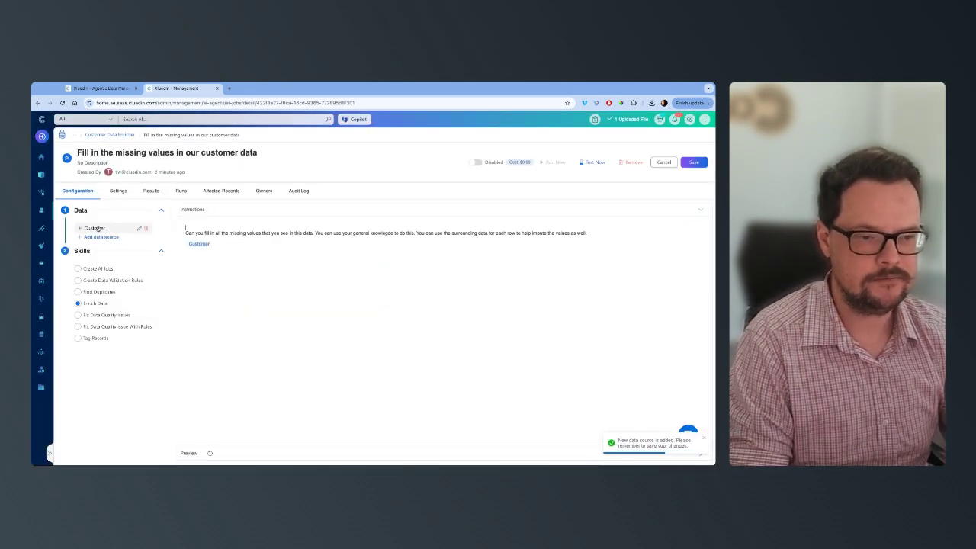
pyautogui.click(693, 162)
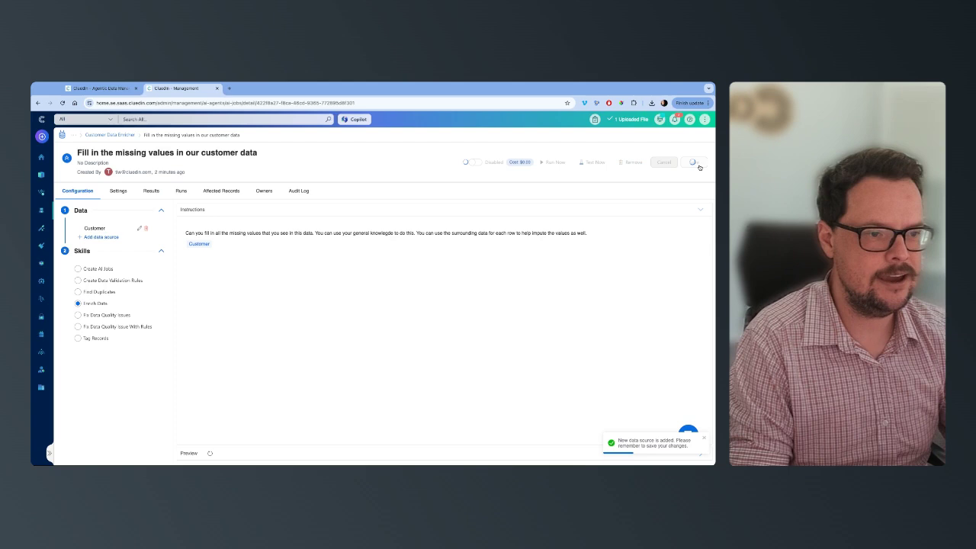
# Step: Preview the instructions with the Customer records and examine the notes value for Airbus
pyautogui.click(702, 210)
pyautogui.click(696, 226)
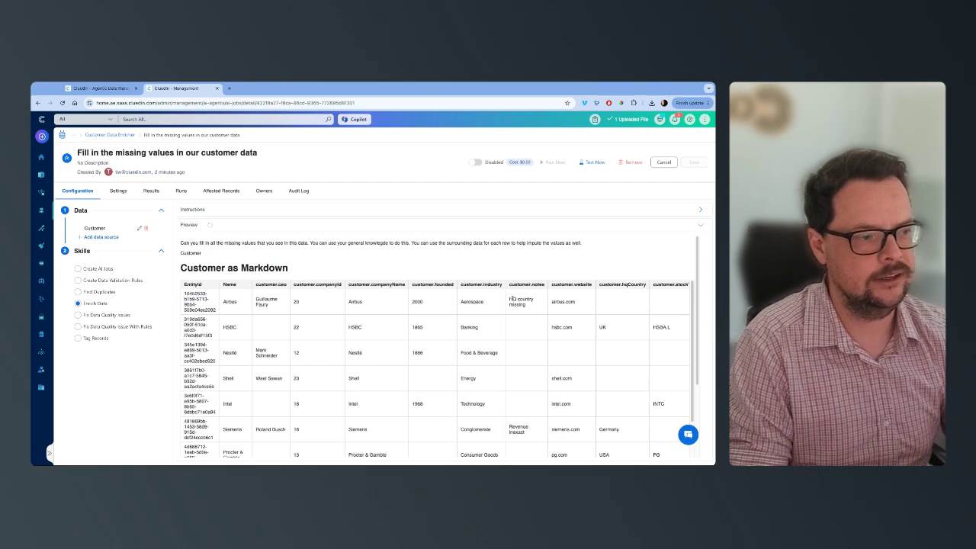
pyautogui.moveTo(510, 298); pyautogui.dragTo(525, 305)
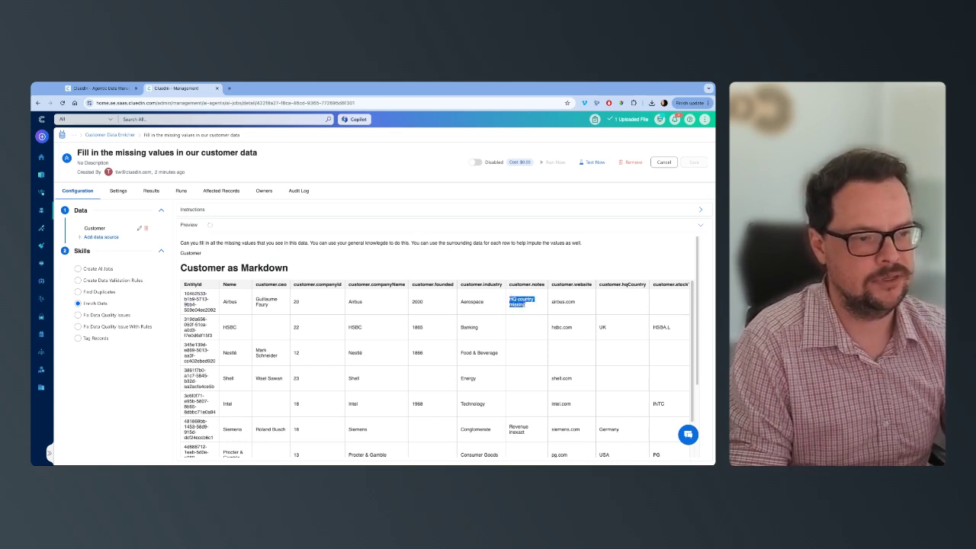
# Step: Remove the customer.notes vocabulary key from the Customer data source, then save both the data source and the job
pyautogui.click(139, 228)
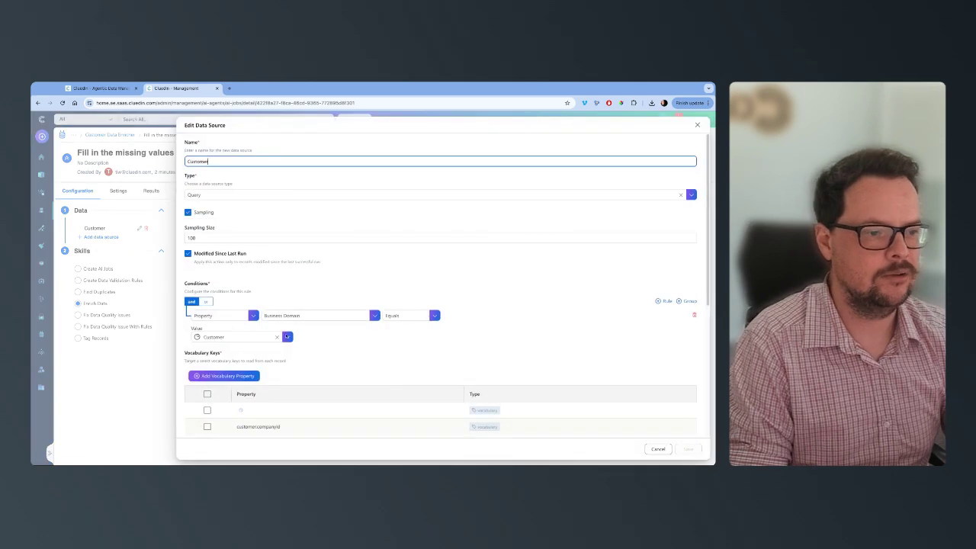
pyautogui.scroll(-5, 286, 336)
pyautogui.click(208, 291)
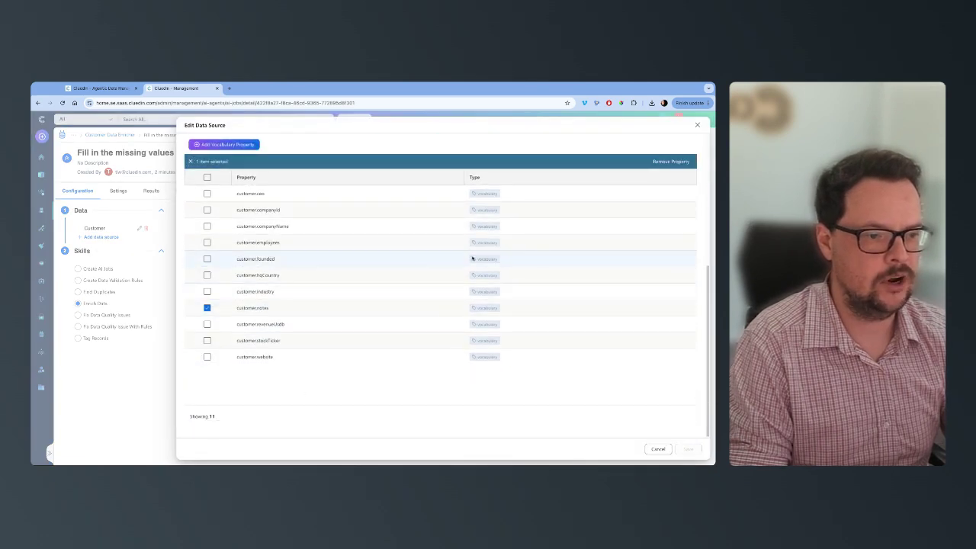
pyautogui.scroll(2, 552, 262)
pyautogui.click(671, 312)
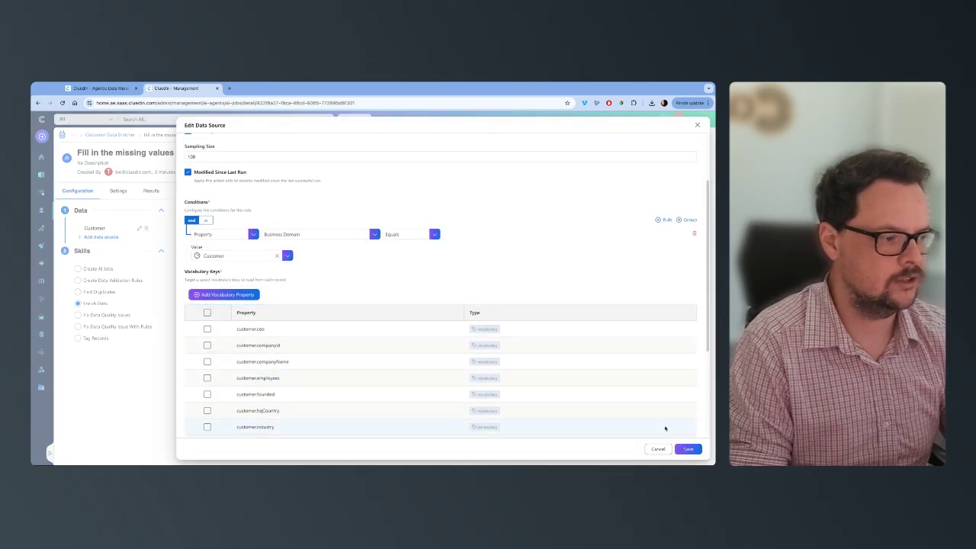
pyautogui.click(688, 449)
pyautogui.click(695, 162)
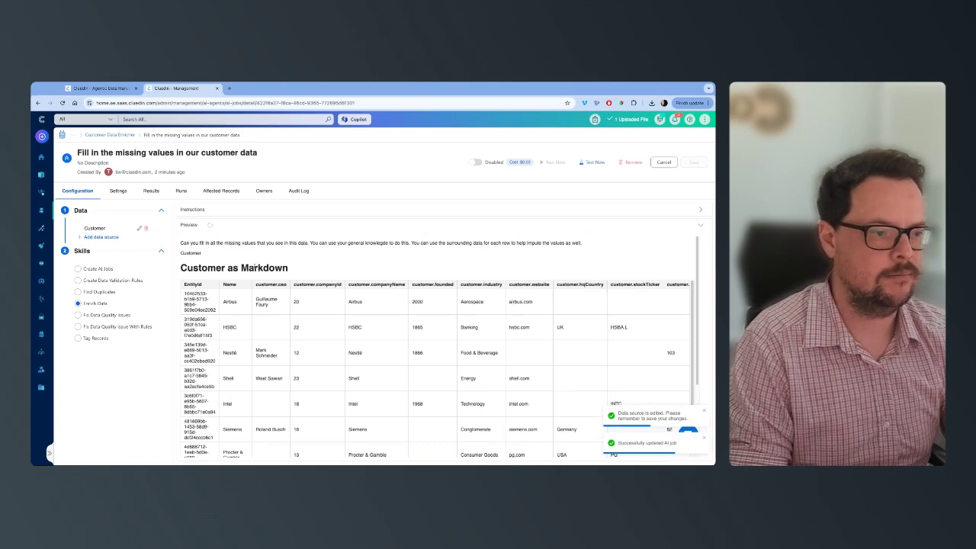
# Step: Enable the job for filling in missing customer values and run it immediately
pyautogui.scroll(-2, 254, 267)
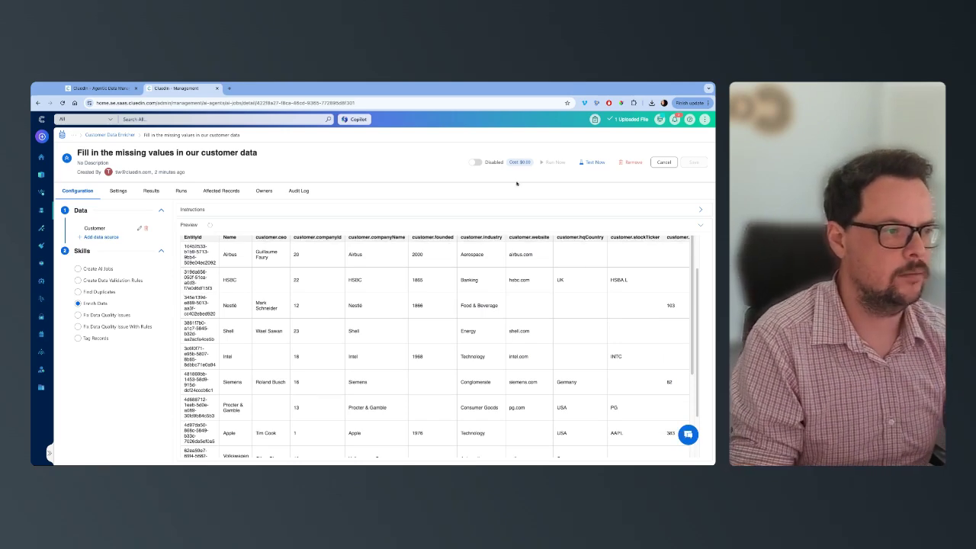
pyautogui.click(476, 162)
pyautogui.click(436, 327)
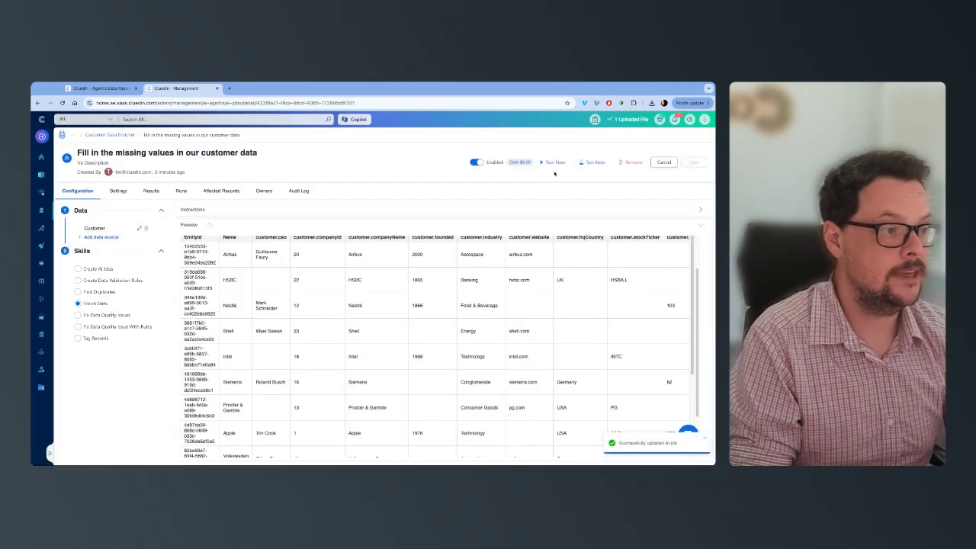
pyautogui.click(556, 163)
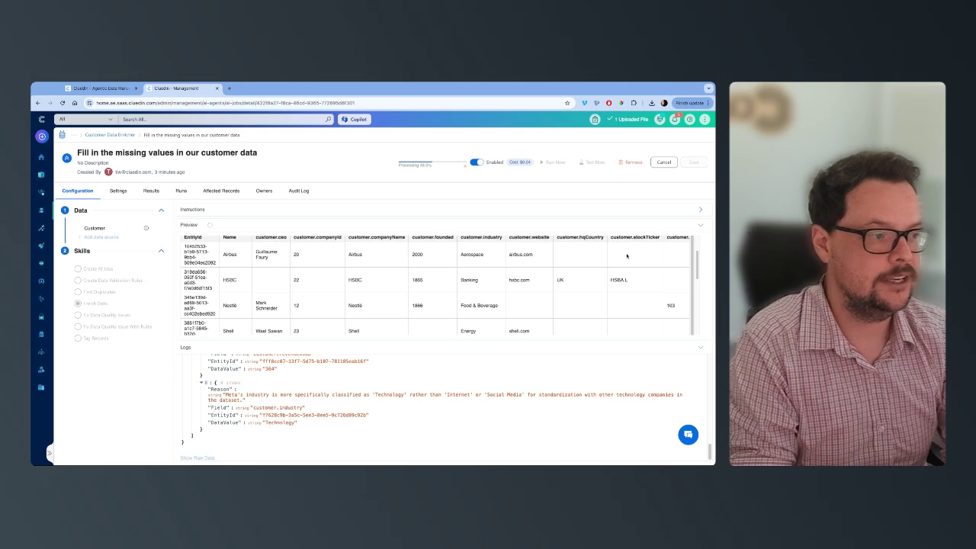
# Step: Examine the run logs for the input records and the reason given for each enriched field
pyautogui.click(700, 225)
pyautogui.scroll(15, 358, 373)
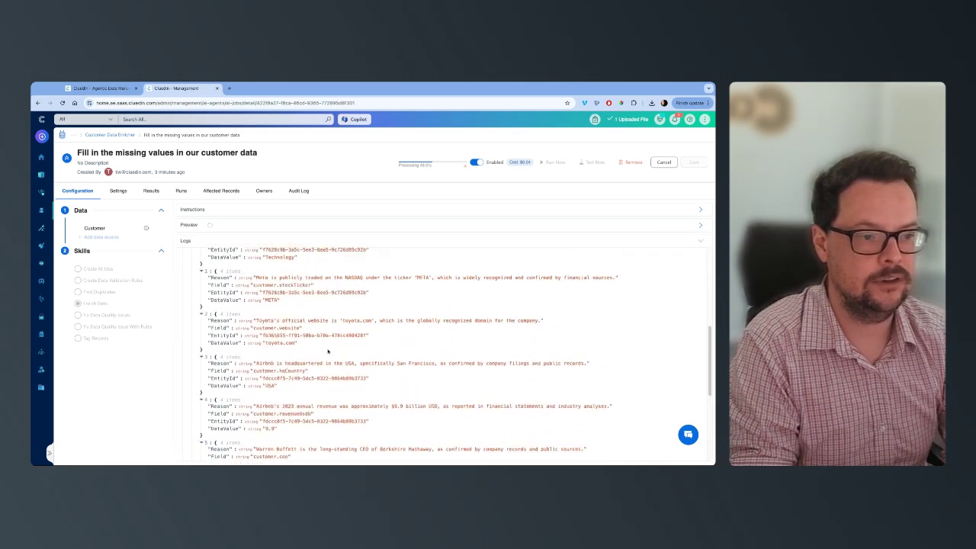
pyautogui.scroll(-10, 252, 366)
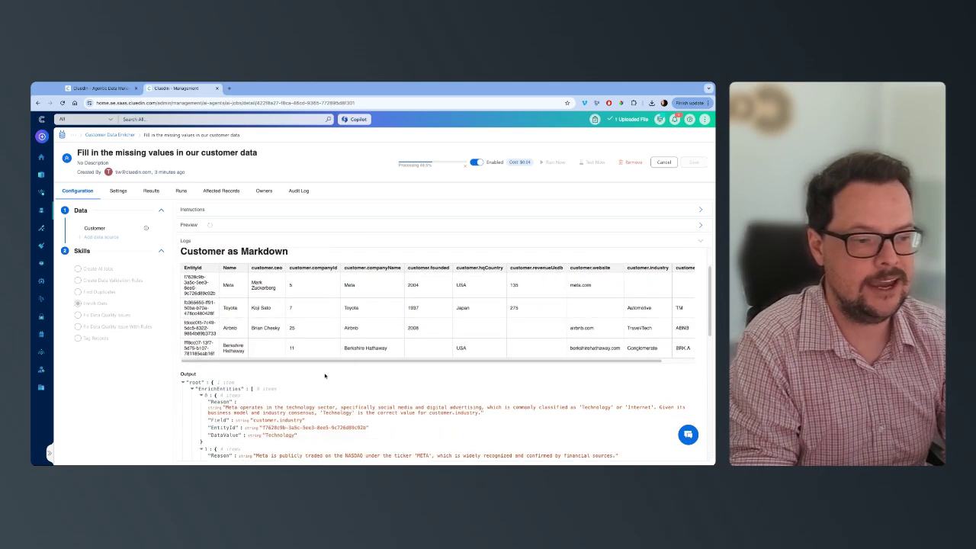
pyautogui.scroll(-20, 251, 366)
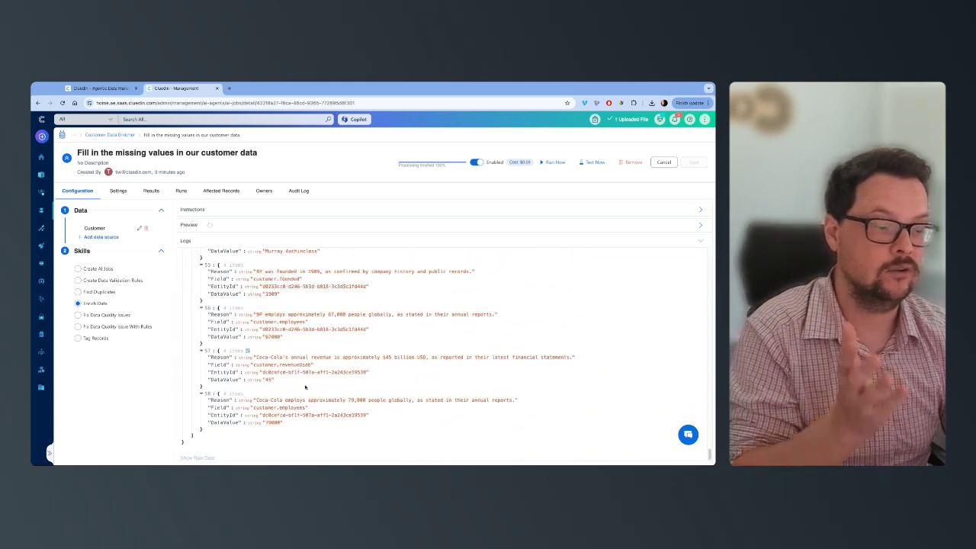
# Step: Review the reason behind Nestlé's suggested HQ country in the job results and approve all pending suggestions
pyautogui.click(153, 192)
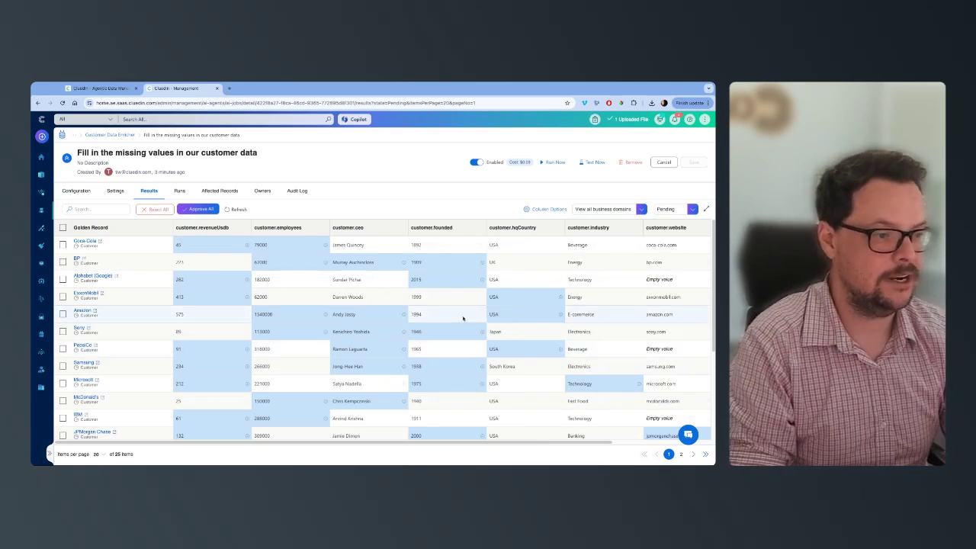
pyautogui.scroll(-3, 469, 350)
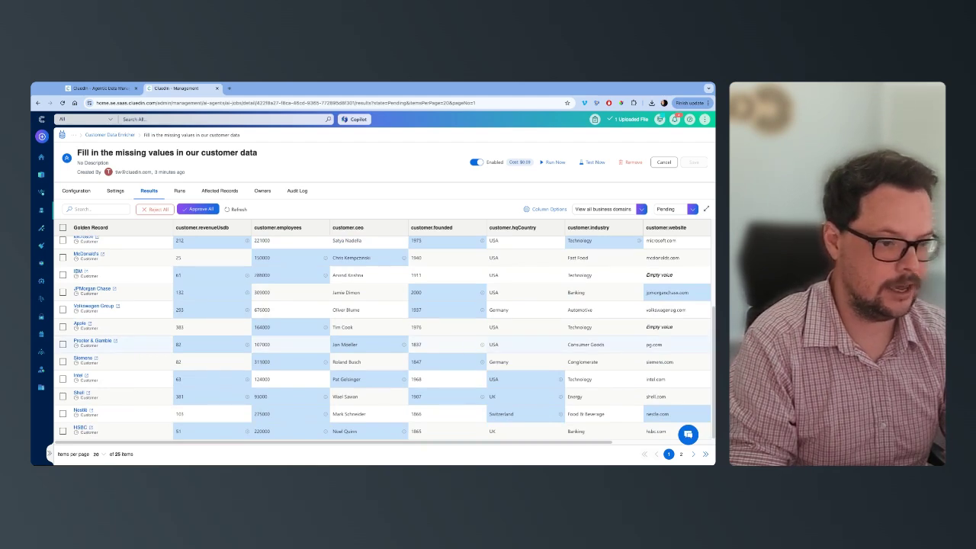
pyautogui.moveTo(560, 414)
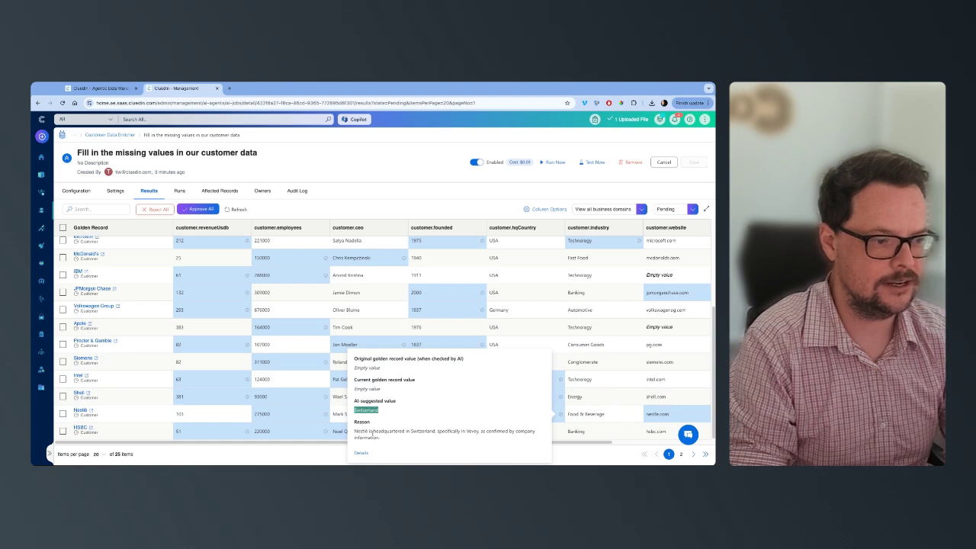
pyautogui.moveTo(355, 433); pyautogui.dragTo(379, 438)
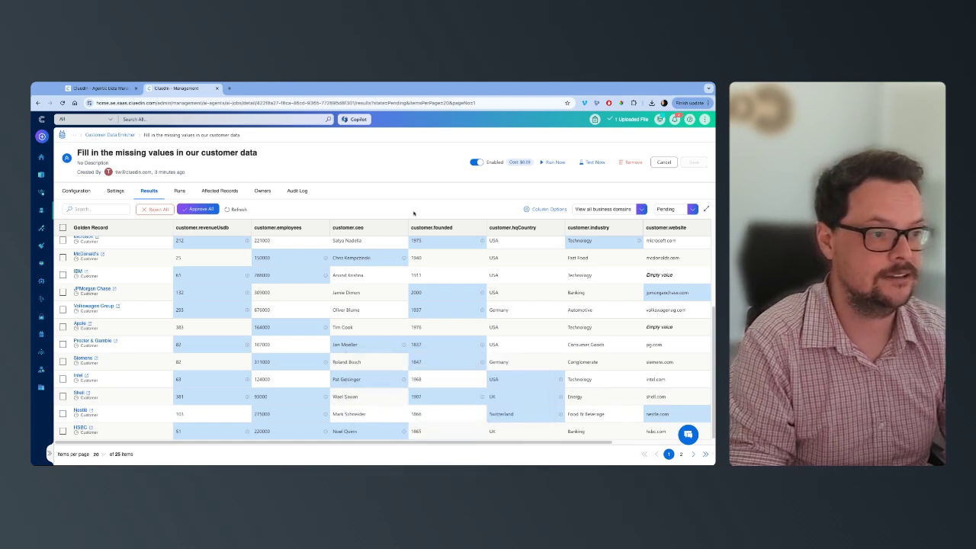
pyautogui.click(198, 209)
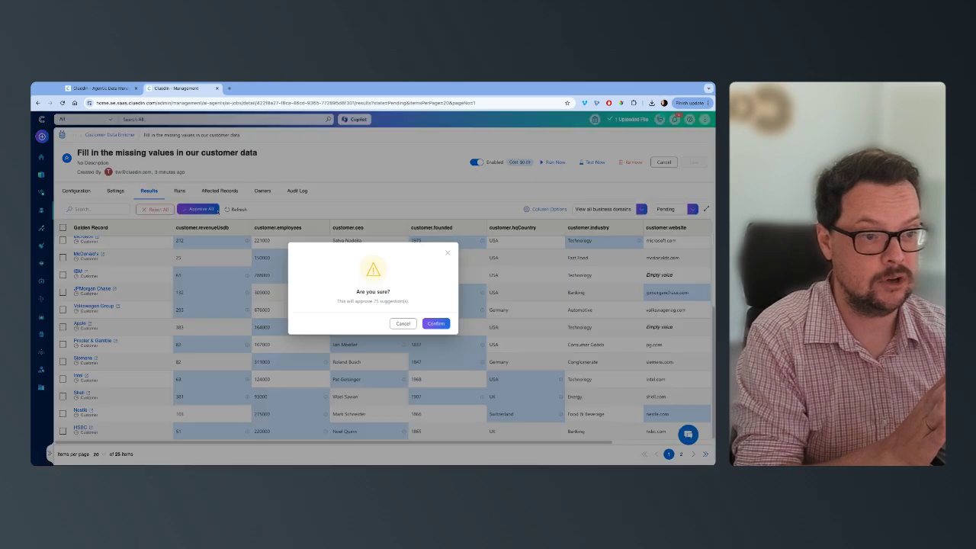
pyautogui.click(434, 323)
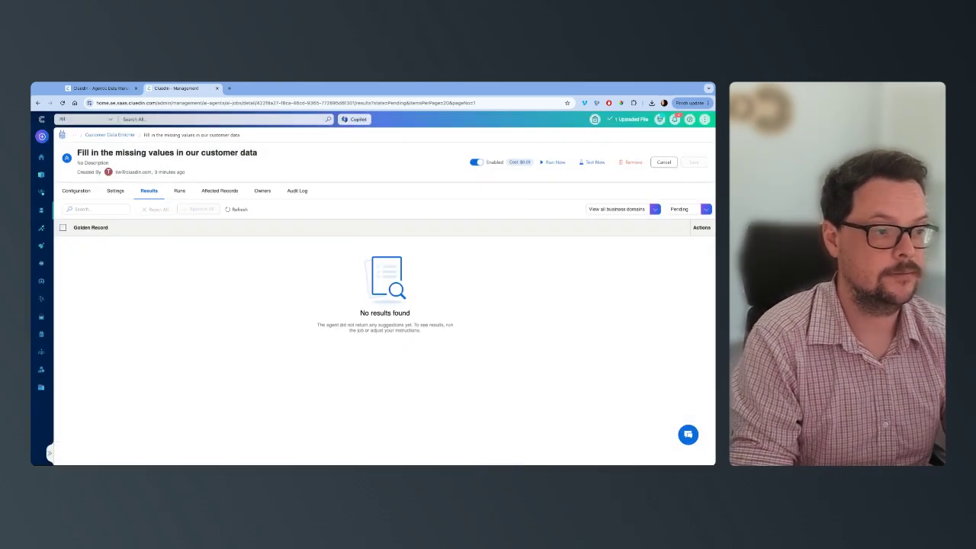
# Step: Search all records and filter them to the Customer business domain
pyautogui.click(328, 119)
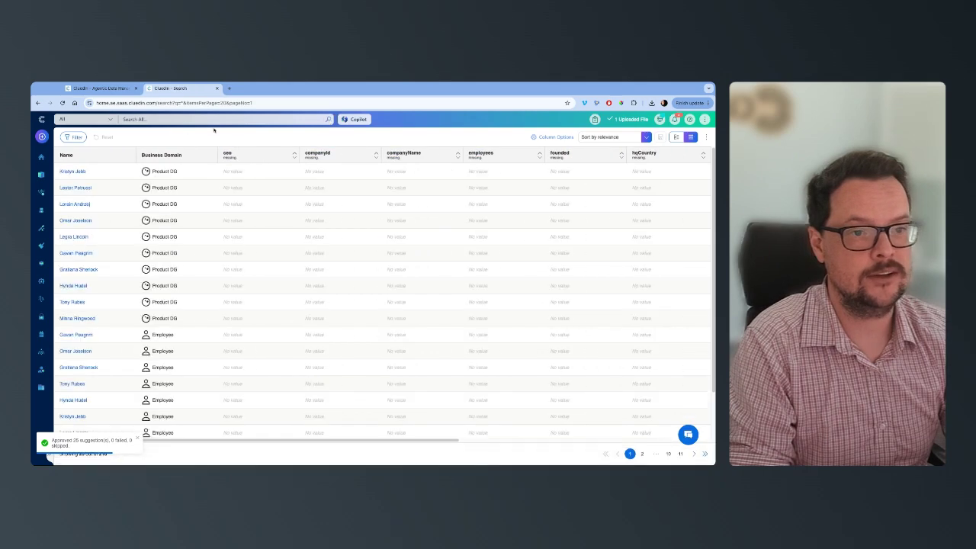
pyautogui.click(73, 137)
pyautogui.click(95, 186)
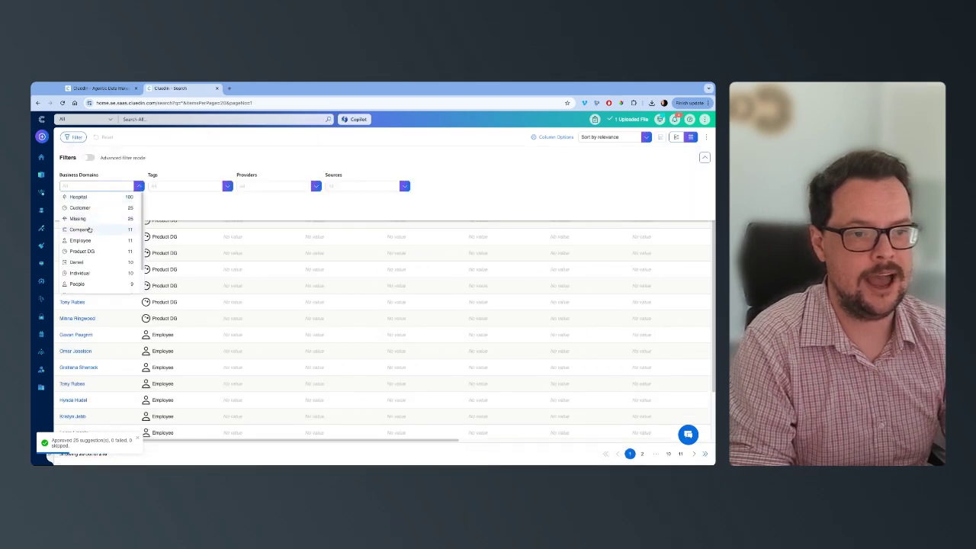
pyautogui.click(86, 208)
pyautogui.click(74, 136)
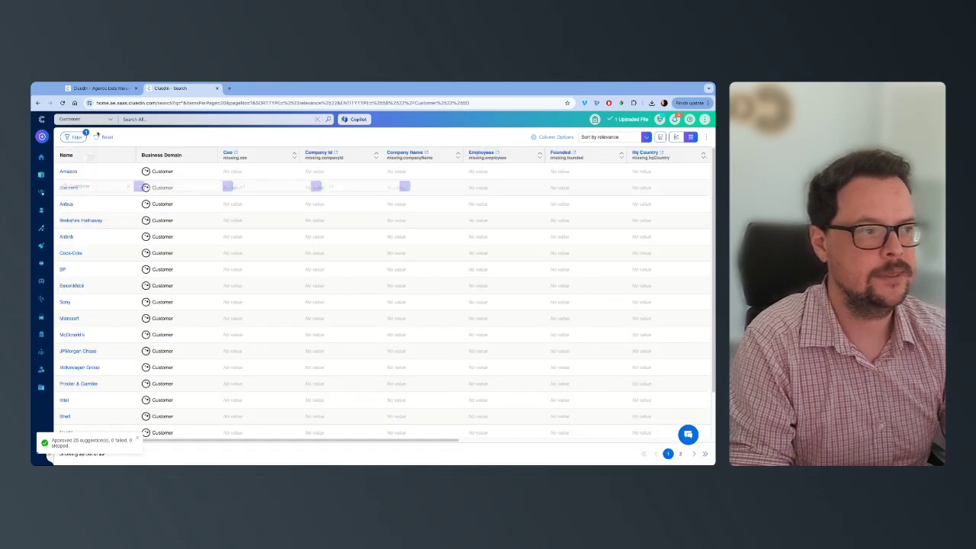
# Step: Replace the Missing vocabulary columns in the search results with all the Customer vocabulary columns
pyautogui.click(551, 137)
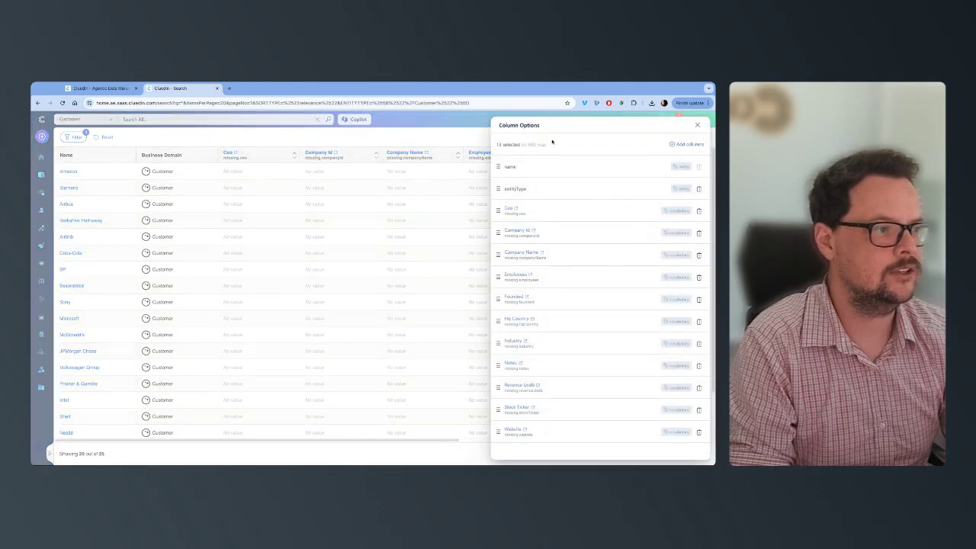
pyautogui.click(689, 145)
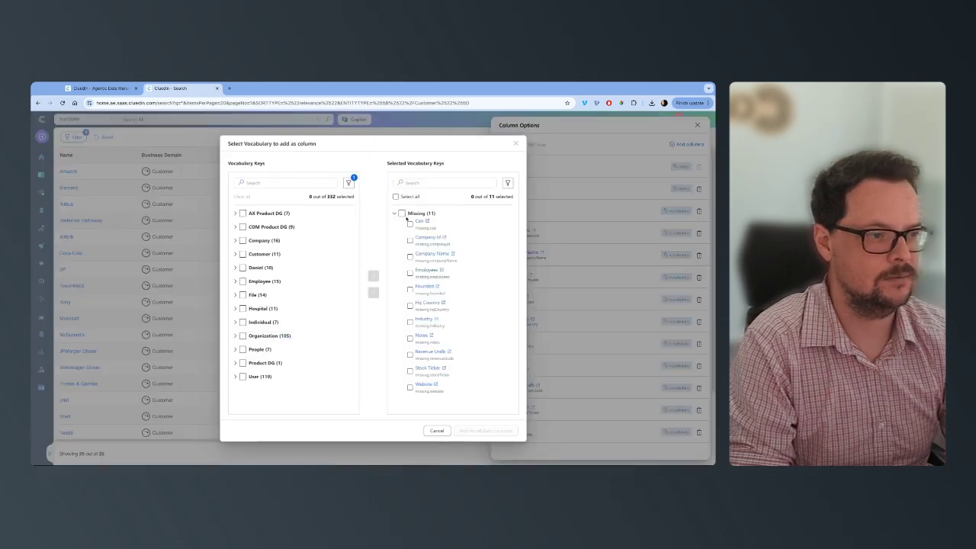
pyautogui.click(402, 213)
pyautogui.click(373, 293)
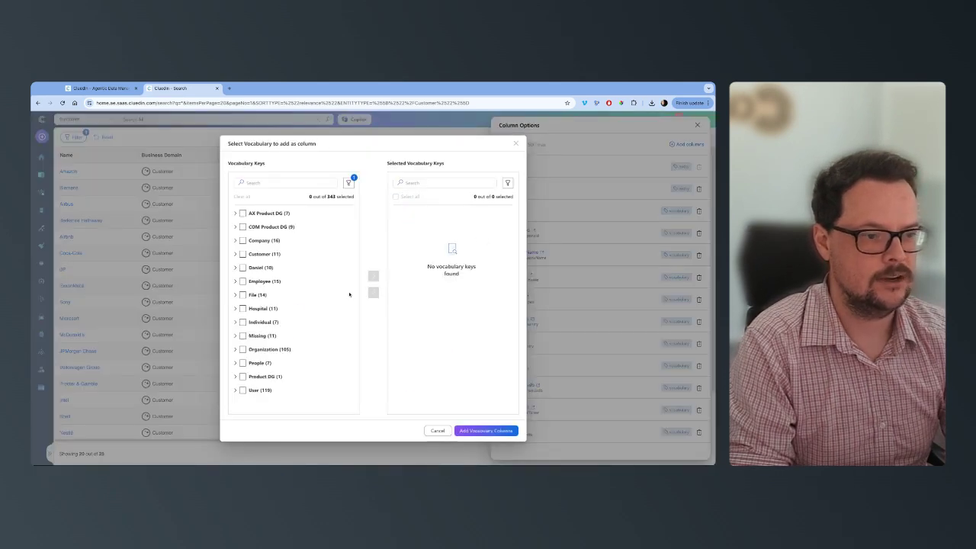
pyautogui.click(242, 254)
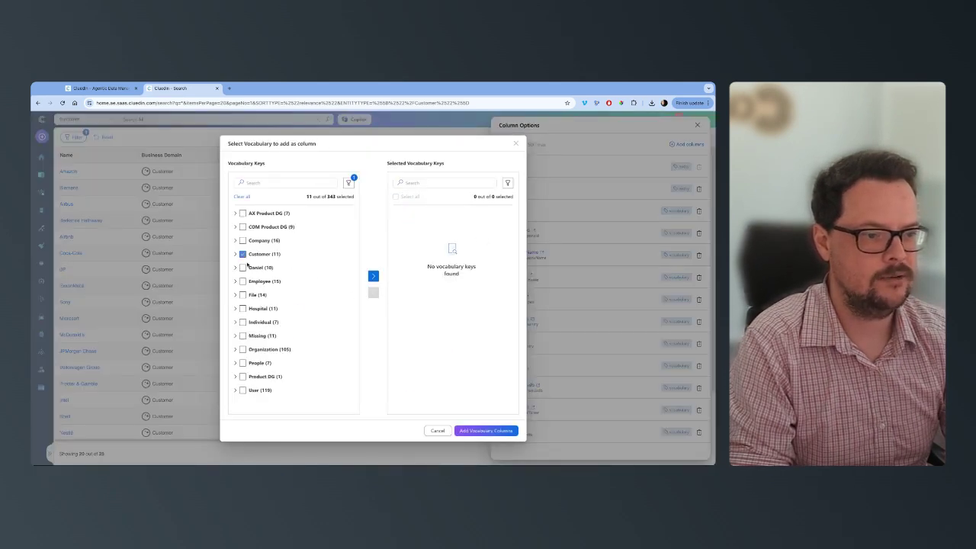
pyautogui.click(373, 276)
pyautogui.click(486, 431)
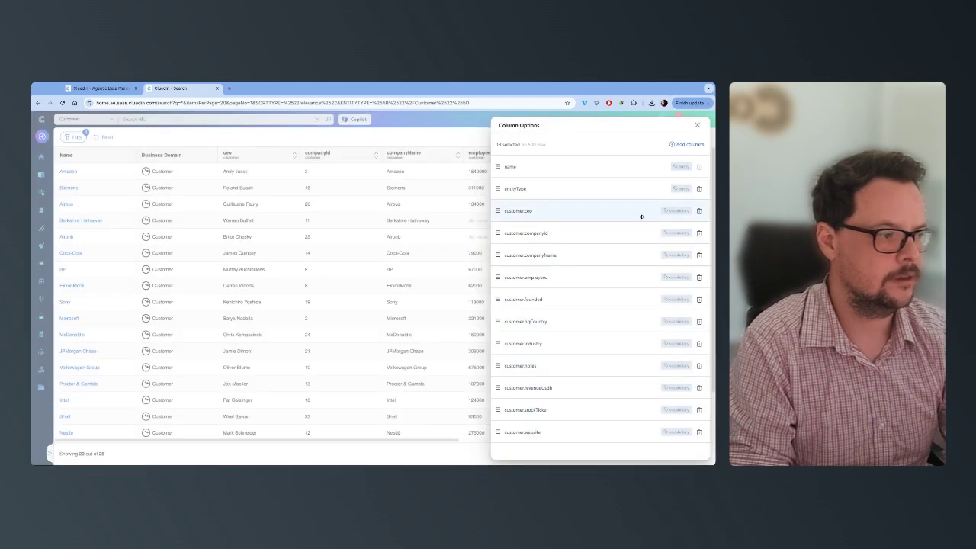
pyautogui.click(697, 125)
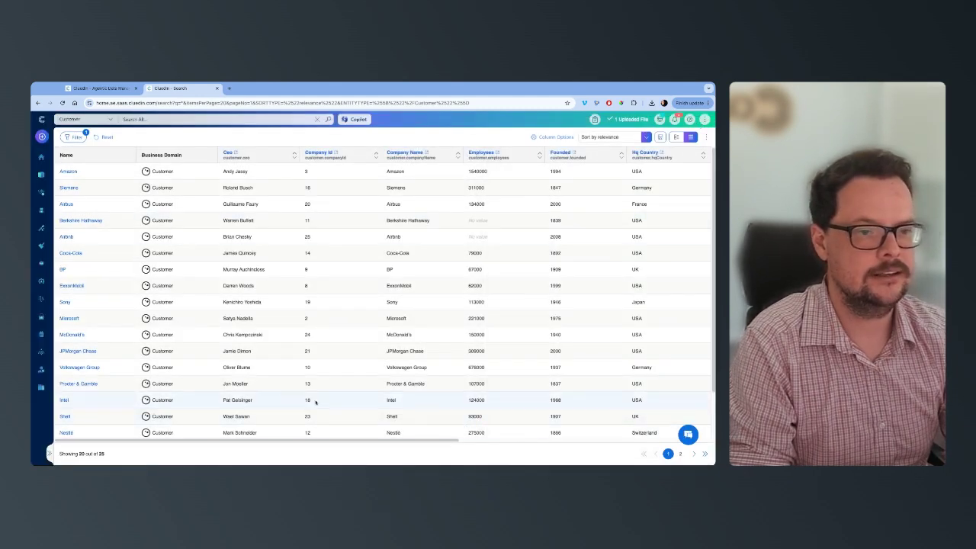
# Step: Examine the Customer records across all columns for enriched values and remaining gaps
pyautogui.hscroll(8, 344, 440)
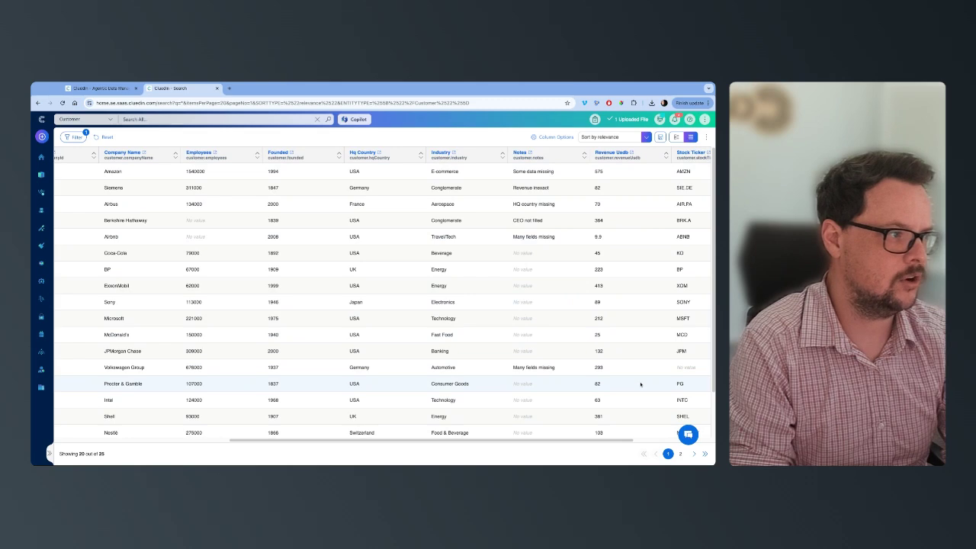
pyautogui.scroll(-3, 640, 385)
pyautogui.hscroll(-10, 621, 427)
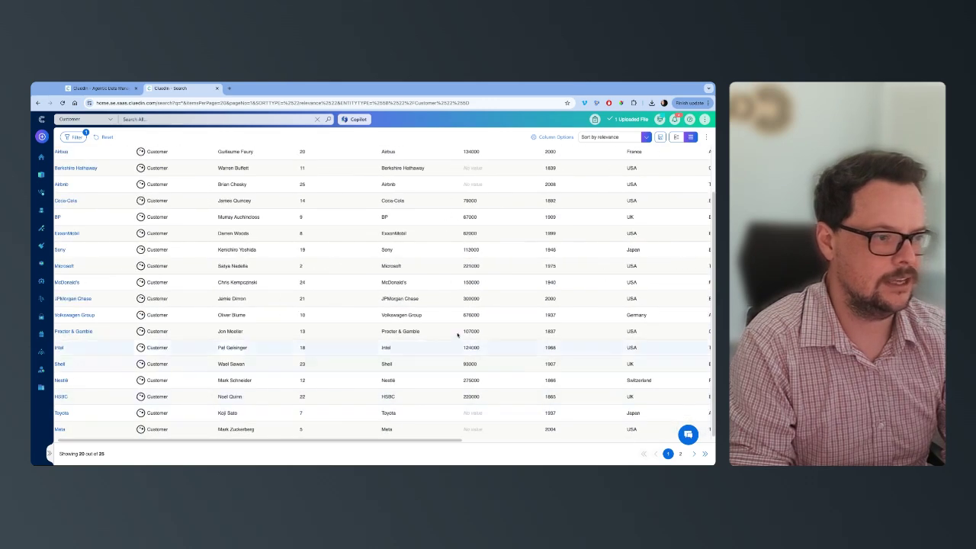
pyautogui.scroll(3, 458, 328)
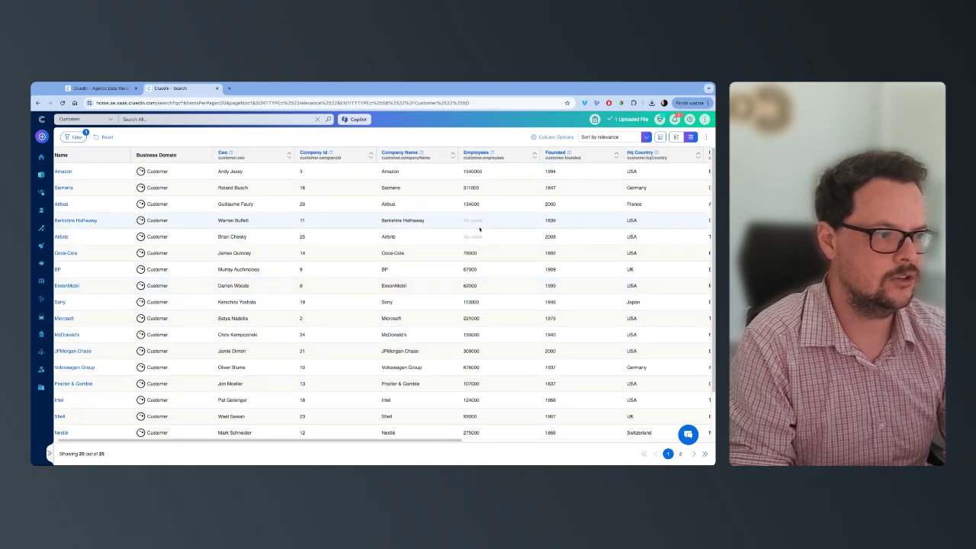
pyautogui.moveTo(329, 439); pyautogui.dragTo(282, 440)
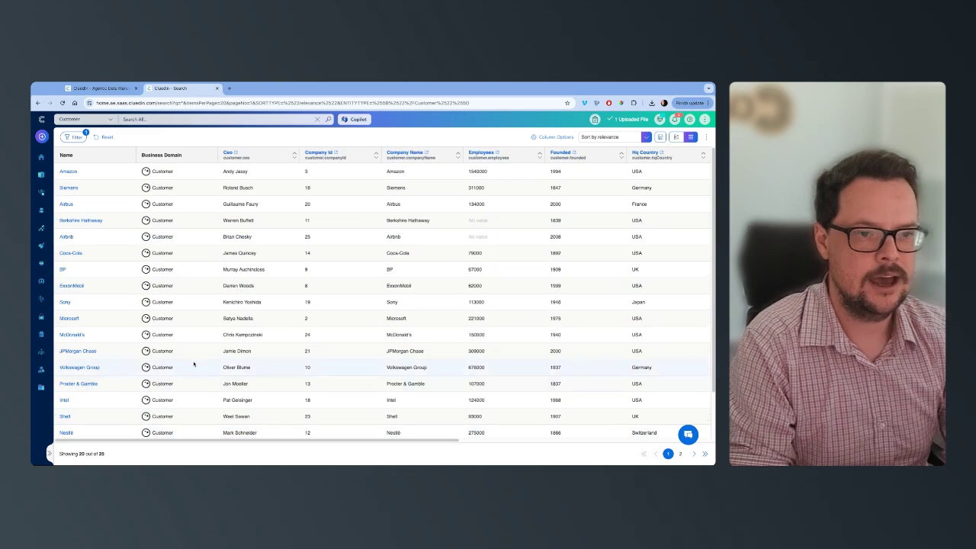
# Step: Sort the AI agents by newest creation date, open the Customer Data Enricher's missing-values job and run it again
pyautogui.click(43, 211)
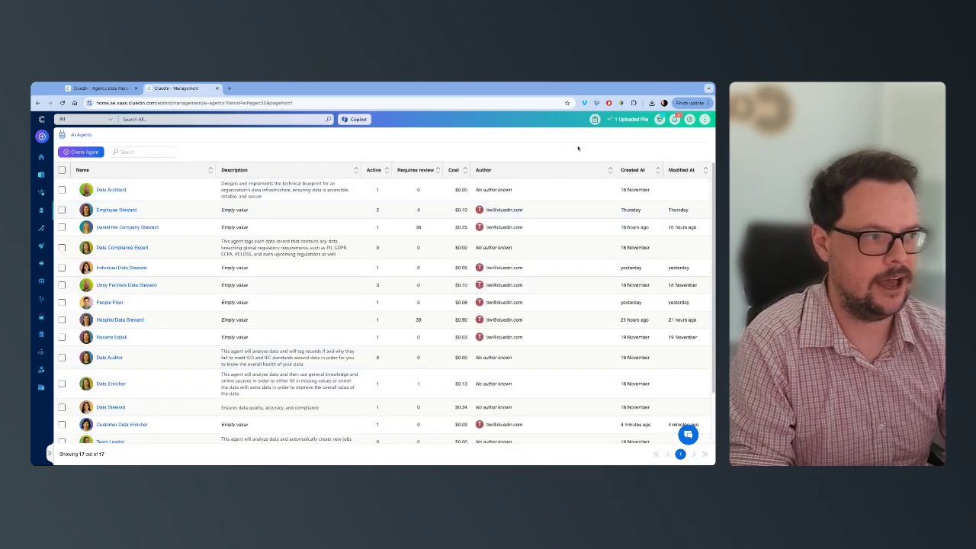
pyautogui.click(657, 171)
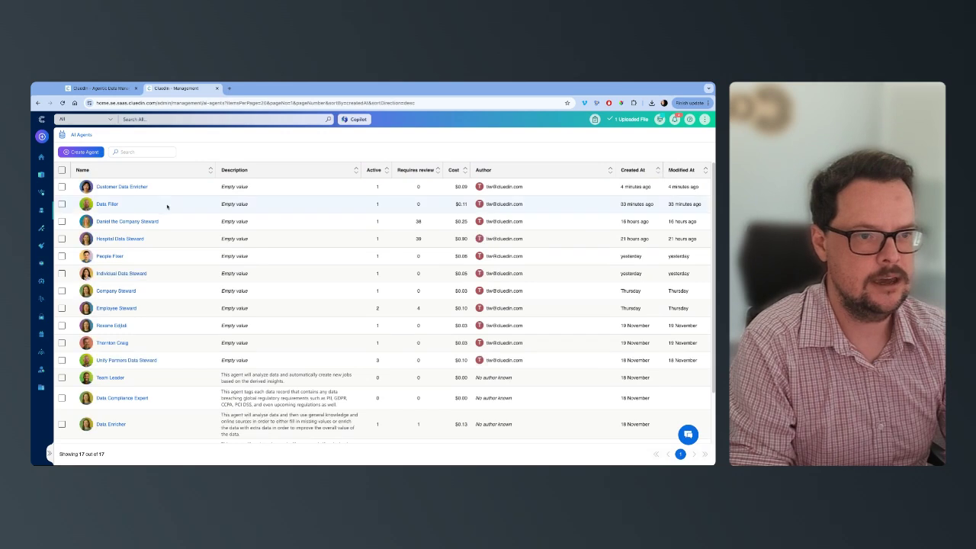
pyautogui.click(114, 187)
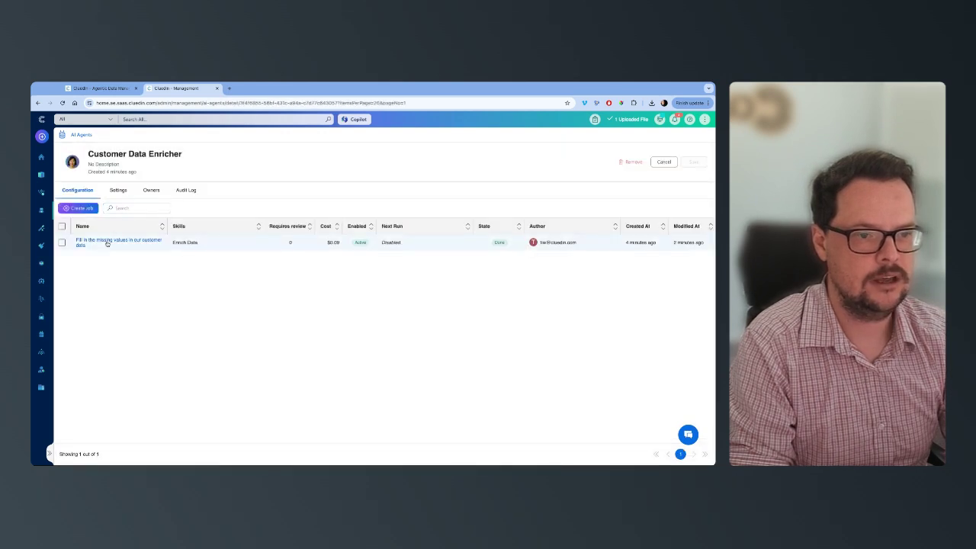
pyautogui.click(107, 244)
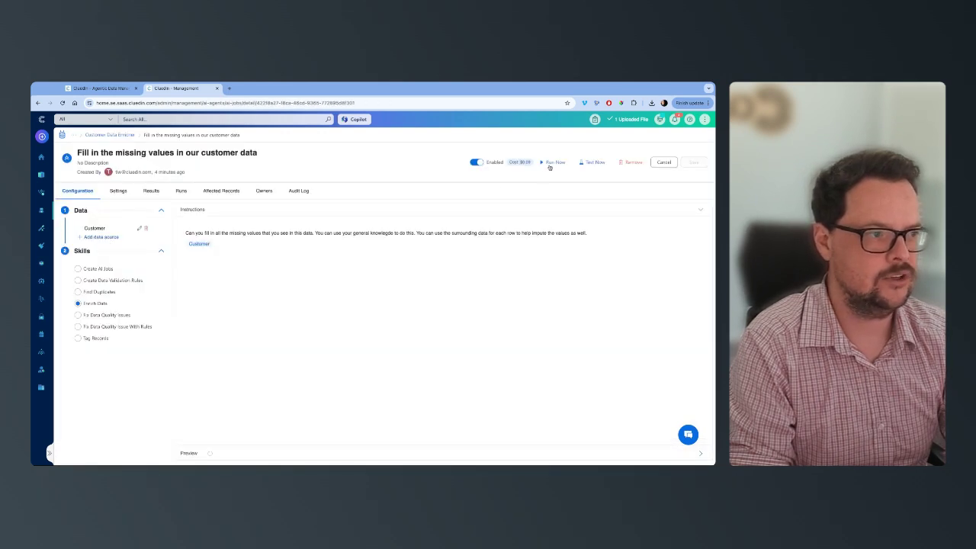
pyautogui.click(550, 165)
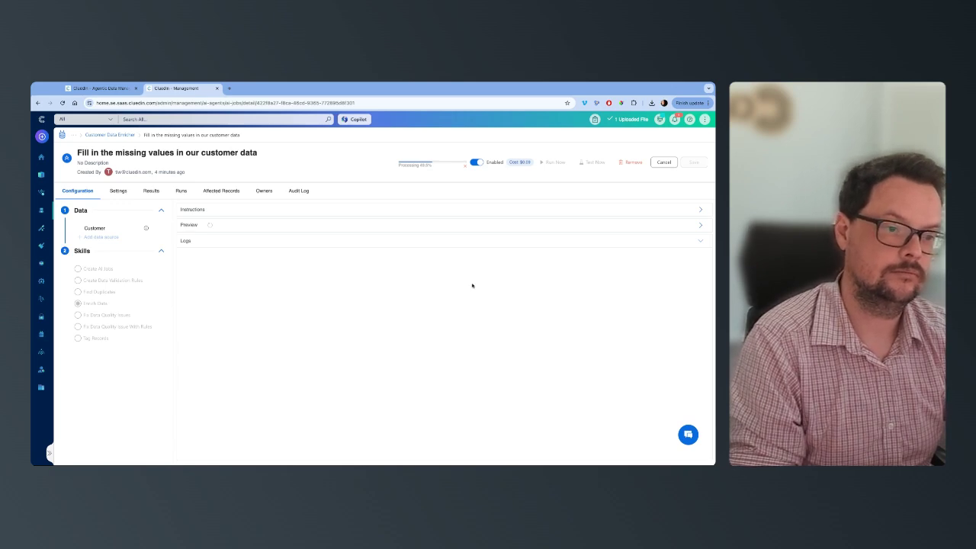
# Step: Look over the job's instructions and logs, its settings and its run history
pyautogui.click(228, 239)
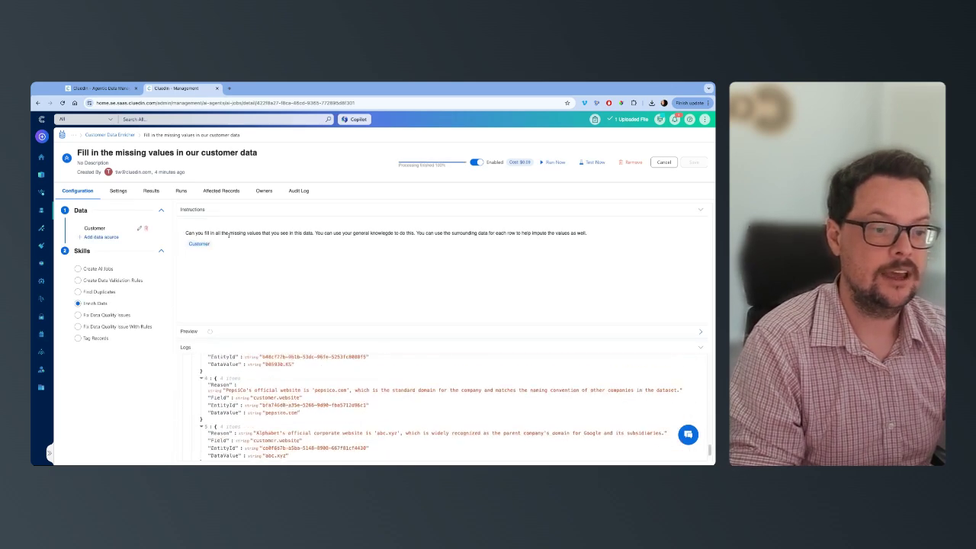
pyautogui.click(116, 191)
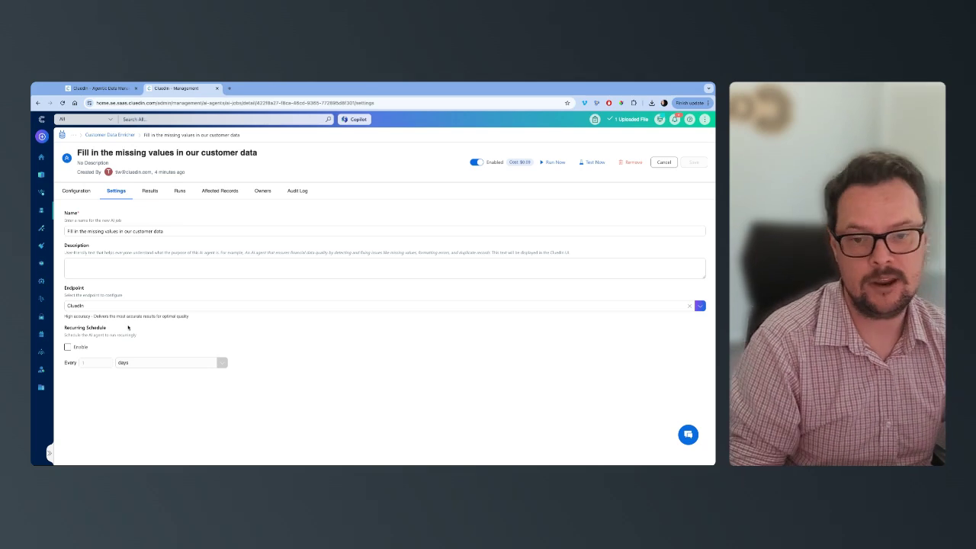
pyautogui.click(182, 192)
# Step: Approve all pending suggestions in the job's results and return to the job's configuration
pyautogui.click(155, 192)
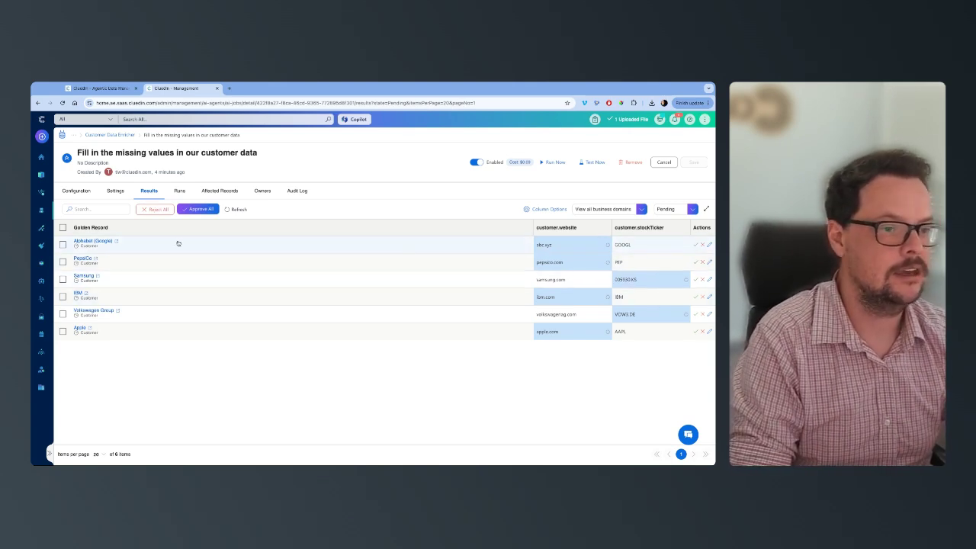
pyautogui.click(194, 211)
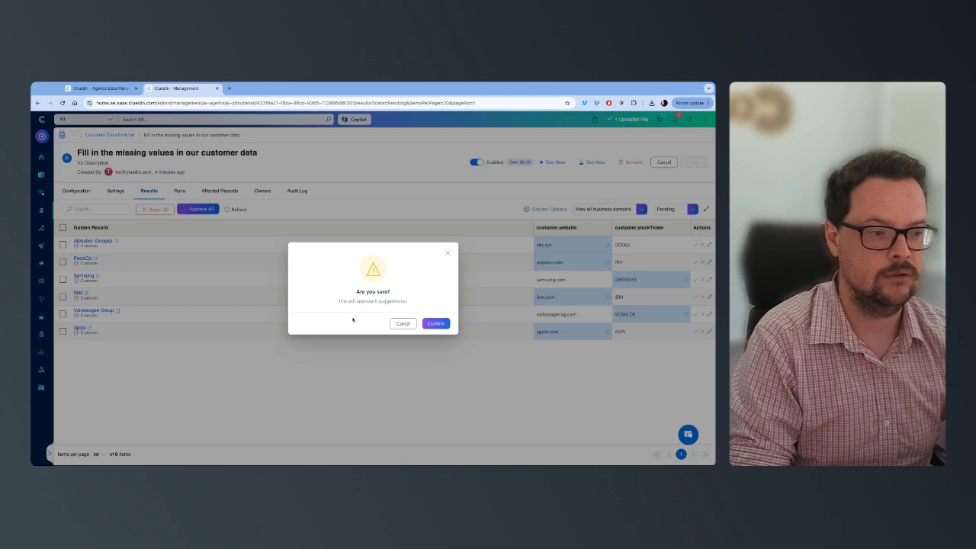
pyautogui.click(435, 324)
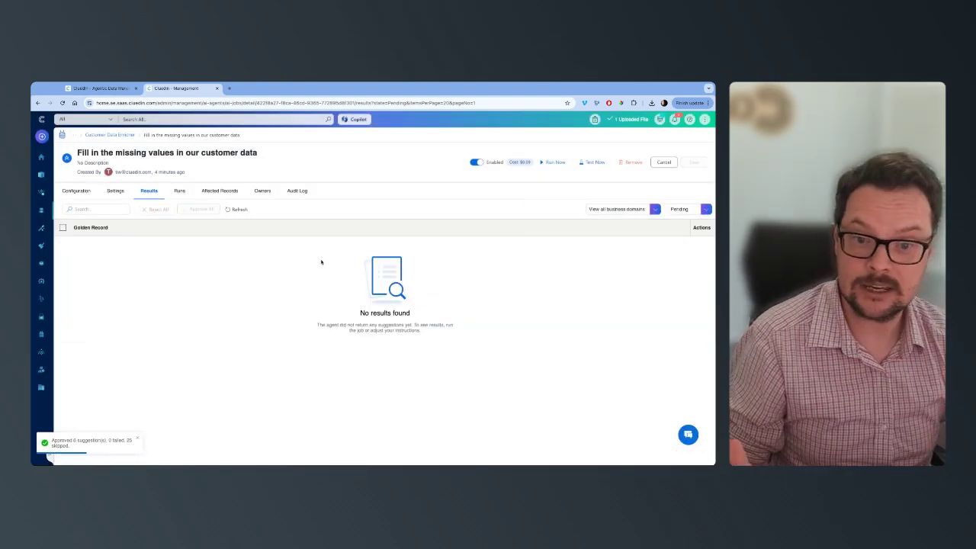
pyautogui.click(75, 190)
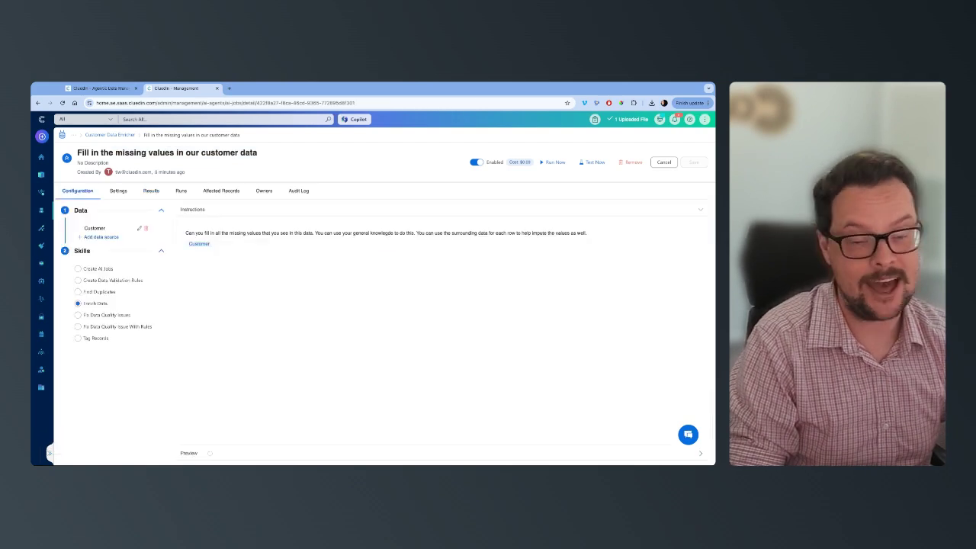